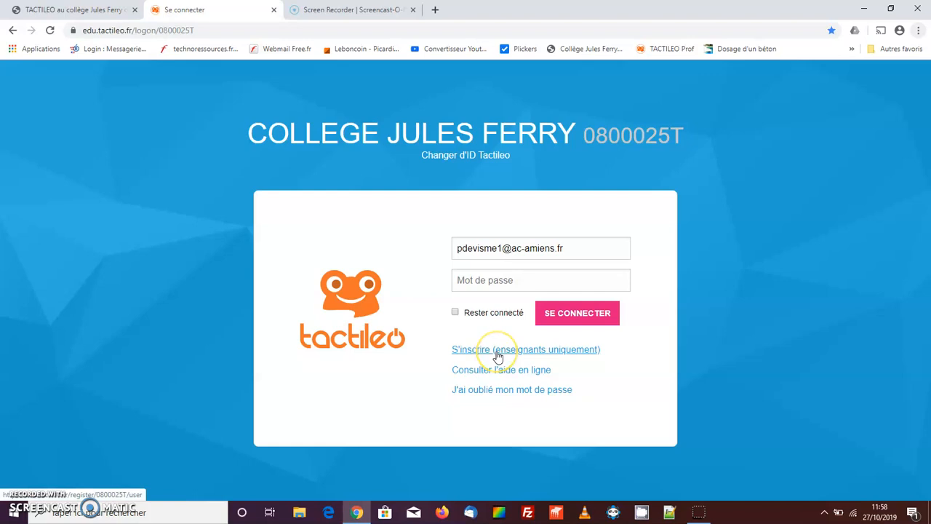
Enter the account password for the prefilled e-mail address and sign in to the school's Tactileo space.
click(499, 280)
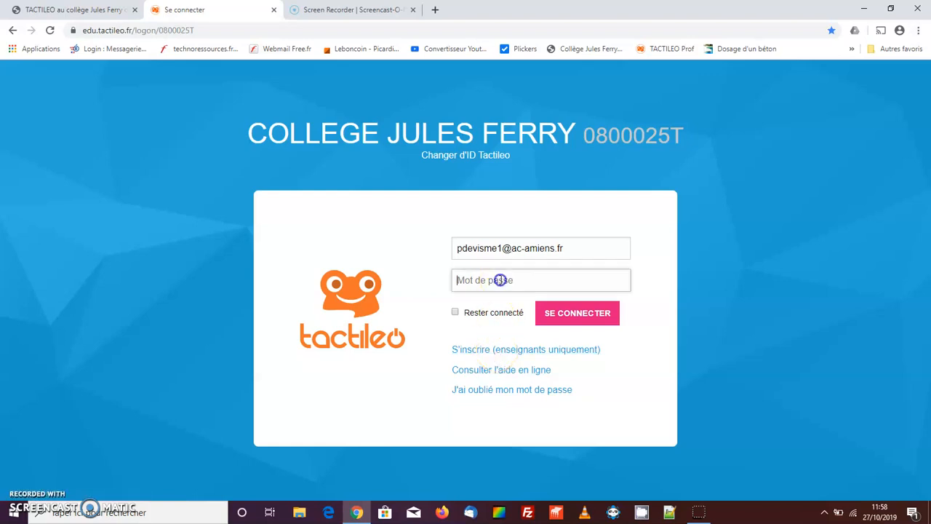
text(••••••)
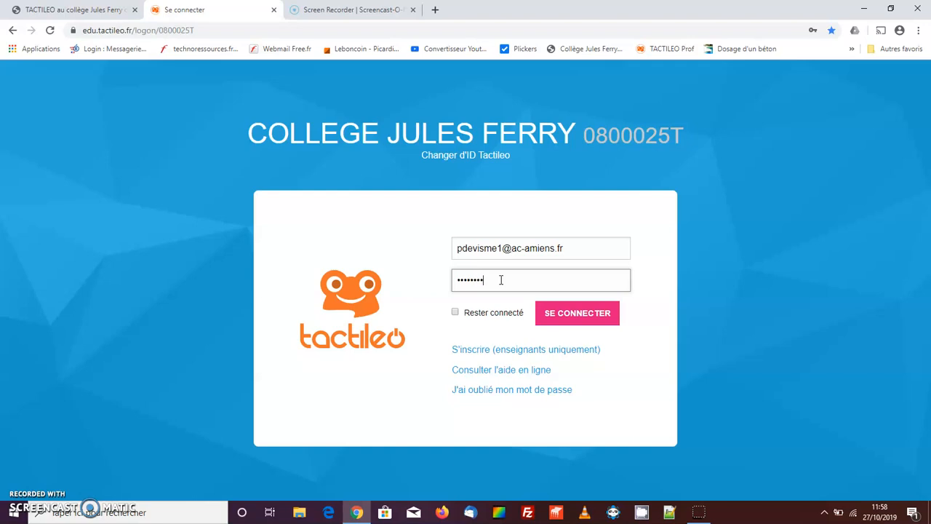
click(520, 249)
triple_click(520, 248)
click(499, 279)
click(576, 314)
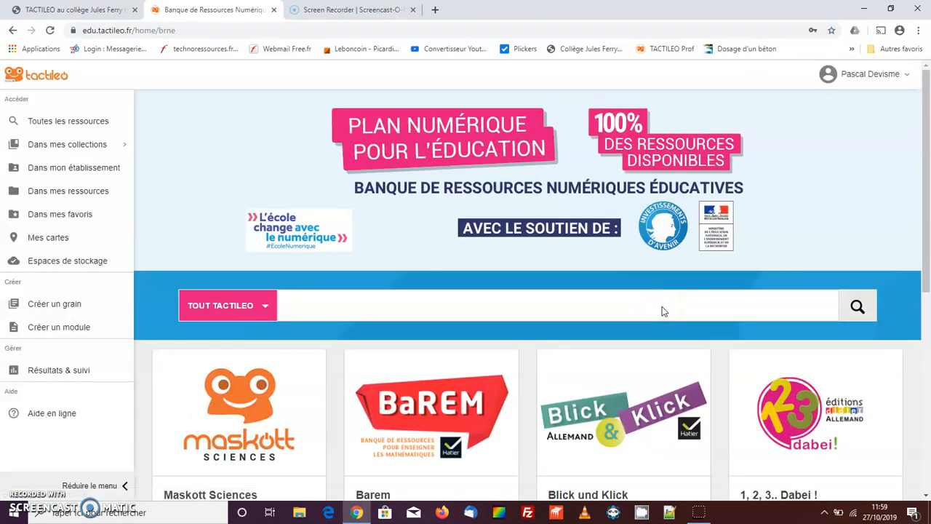
click(873, 77)
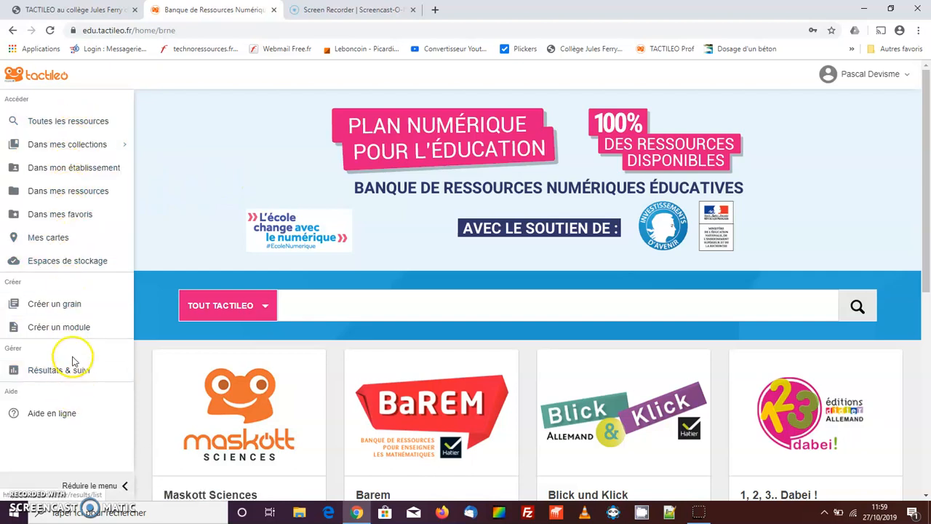
click(106, 487)
click(20, 485)
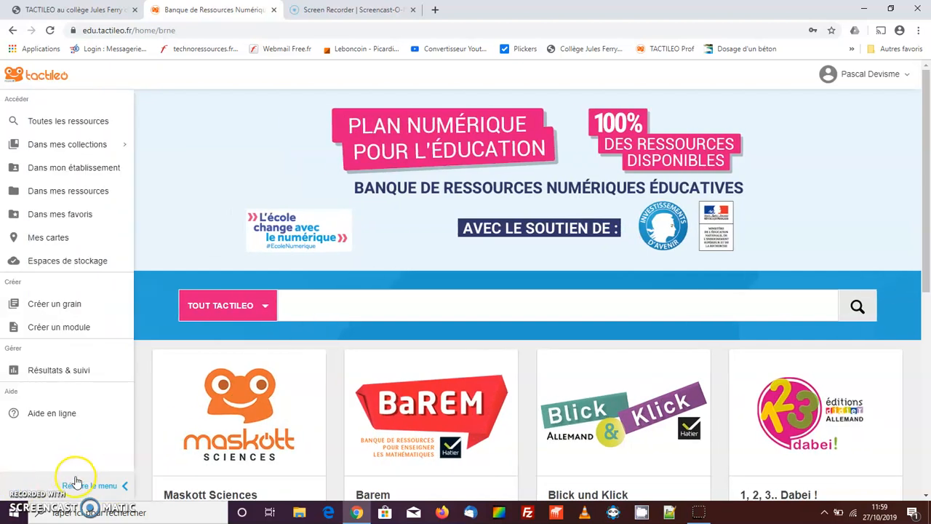
click(72, 484)
click(20, 485)
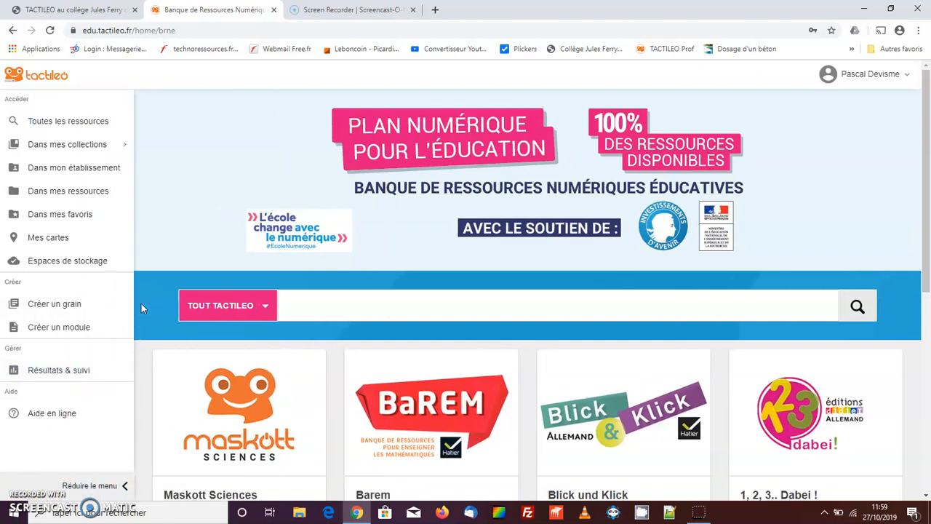
Create a new module and title it "Groupes des verbes", leaving the description empty.
click(62, 333)
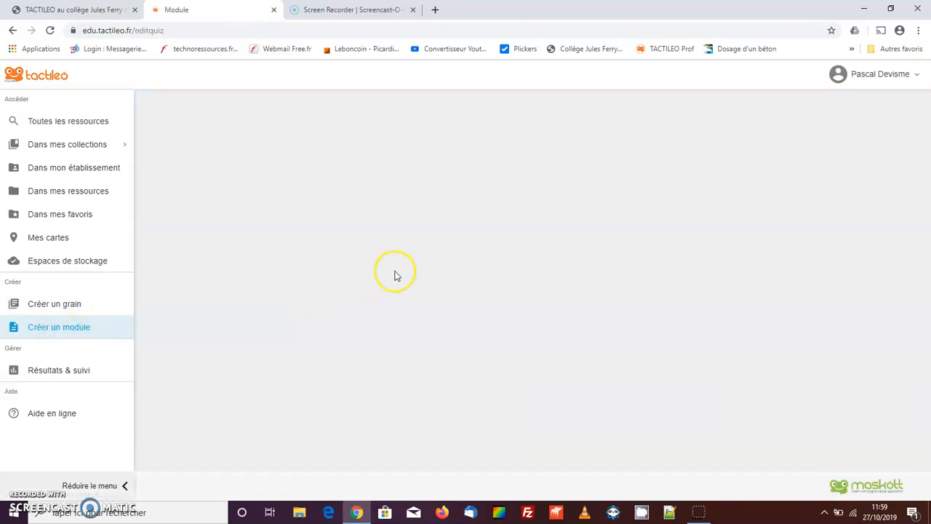
click(267, 175)
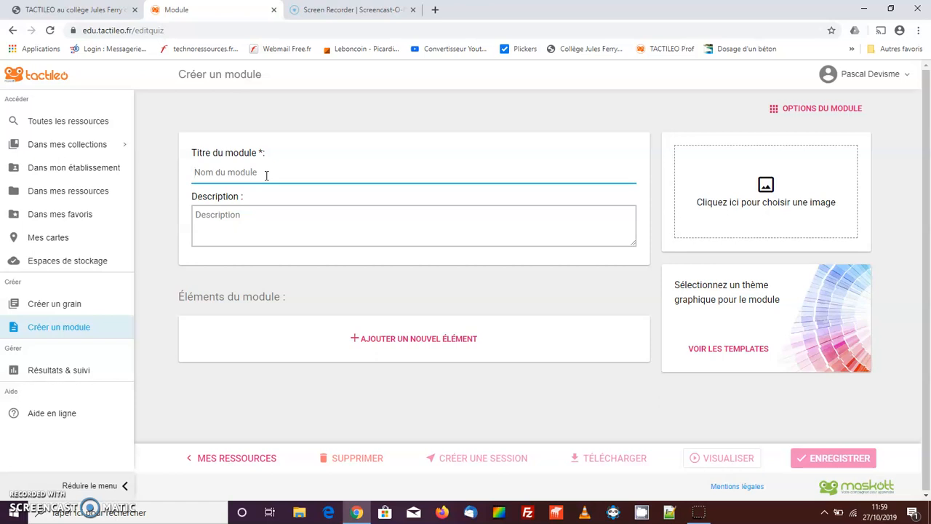
text(Gr)
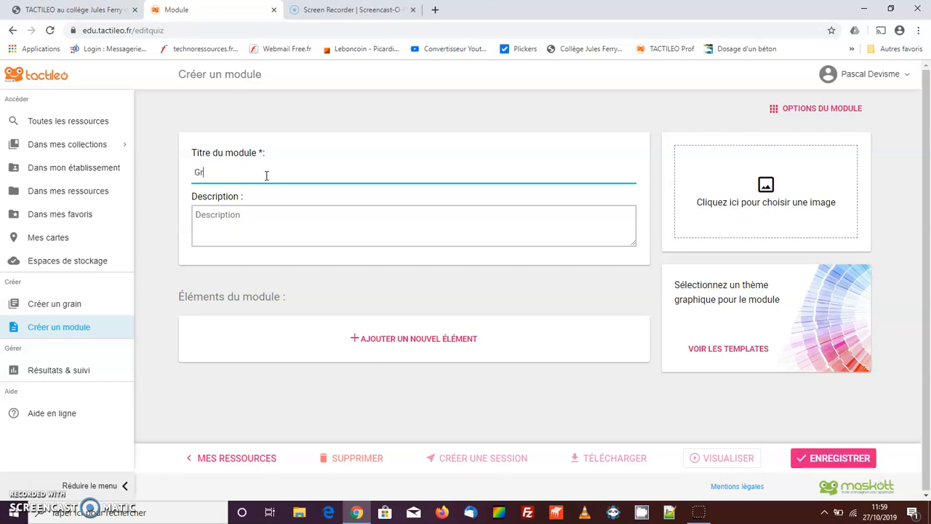
text(oupes des verbes)
click(312, 216)
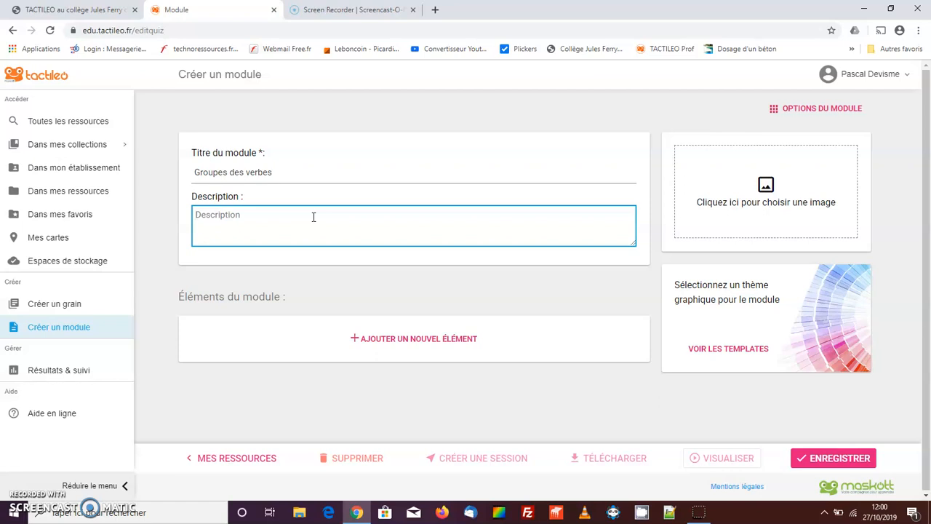
drag(280, 174, 179, 175)
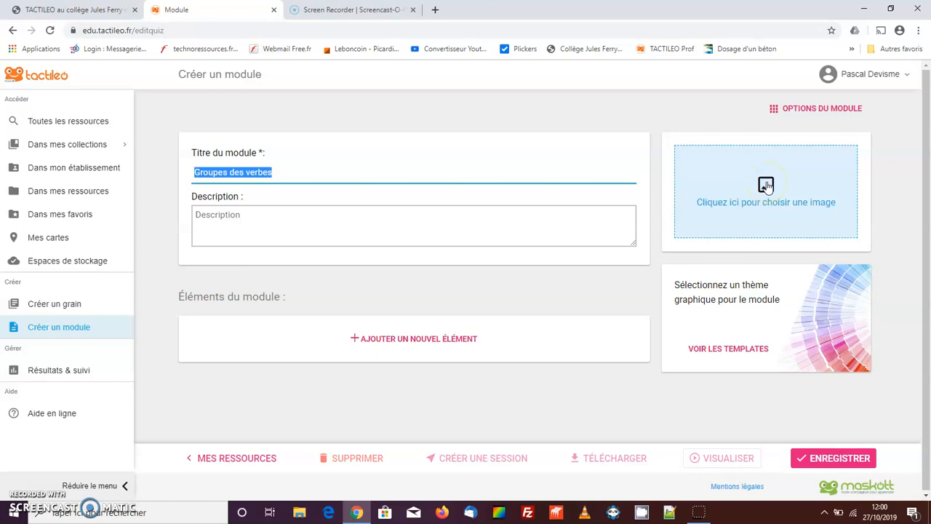
Add a "Grouper des éléments" evaluated element to the module and title it "Groupes des verbes".
click(426, 343)
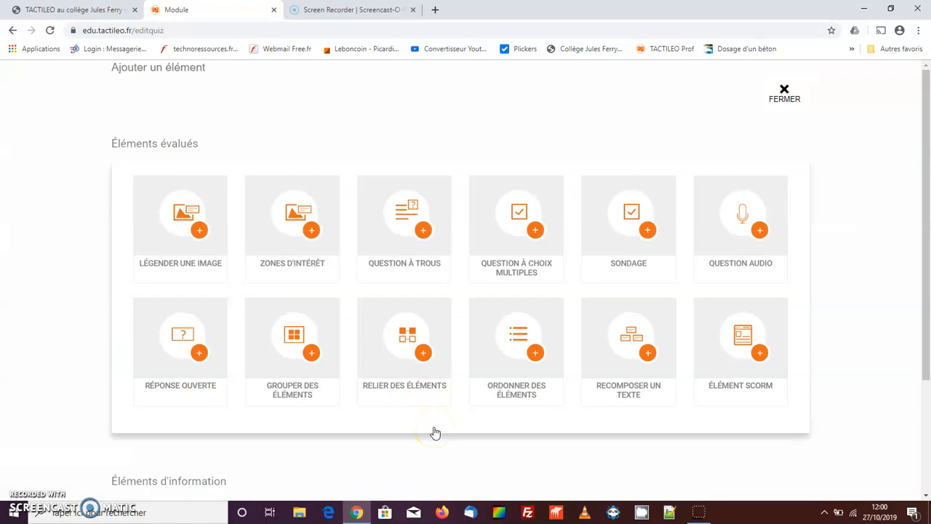
click(300, 340)
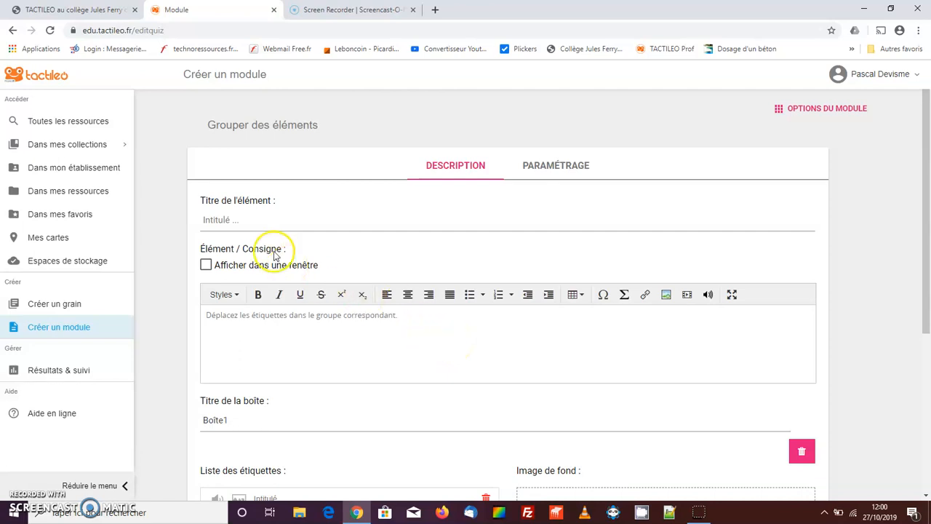
click(261, 221)
text(Groupe)
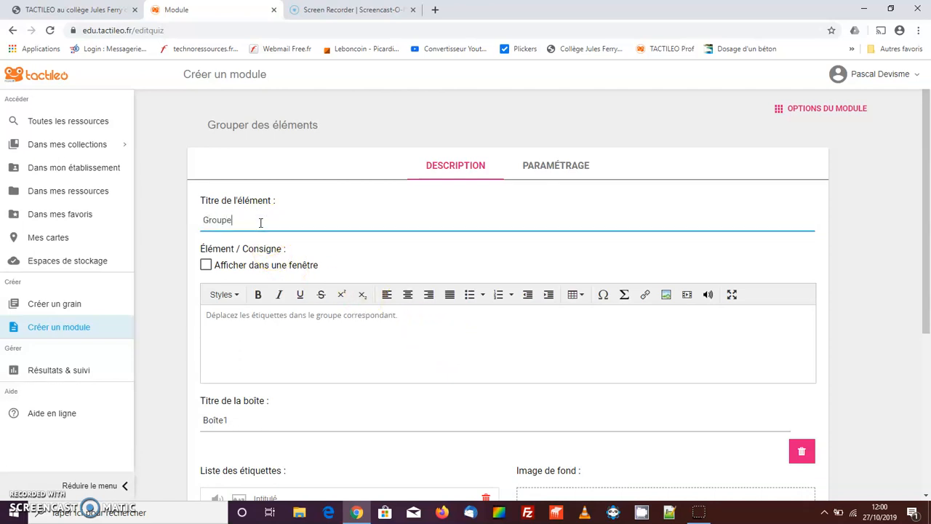
text(s des verbes)
Edit the element's default instruction to read "Déplacez les verbes dans les groupes correspondant.".
click(342, 318)
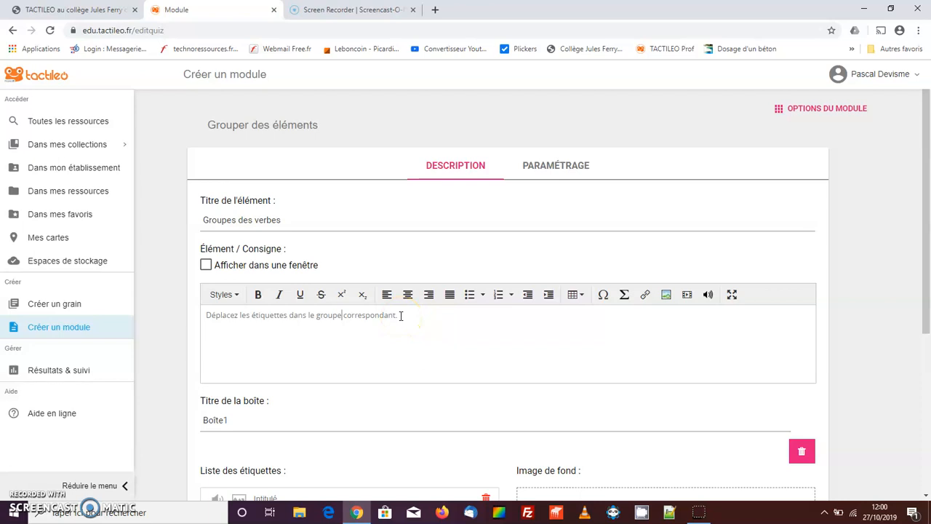
click(283, 317)
key(BackSpace)
key(BackSpace)
key(BackSpace)
key(BackSpace)
key(BackSpace)
key(BackSpace)
key(BackSpace)
key(BackSpace)
key(BackSpace)
text(verbe)
click(301, 317)
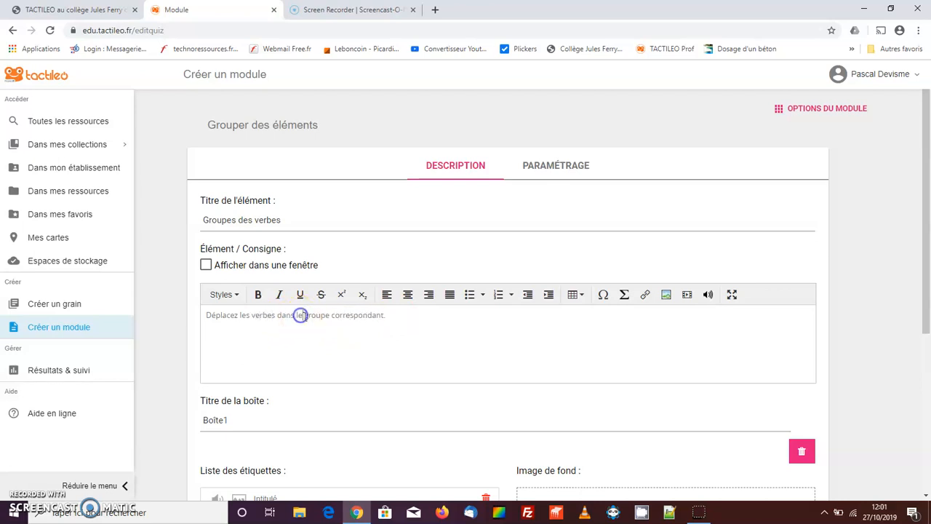
text(s)
click(325, 321)
text(s)
click(370, 336)
click(346, 332)
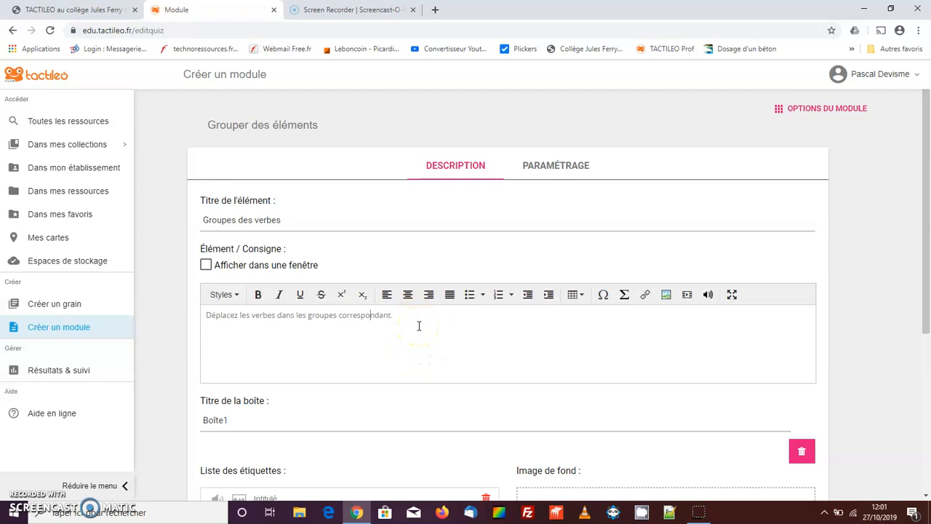
Rename the first box "Verbes du premier groupe".
scroll(418, 326, down, 3)
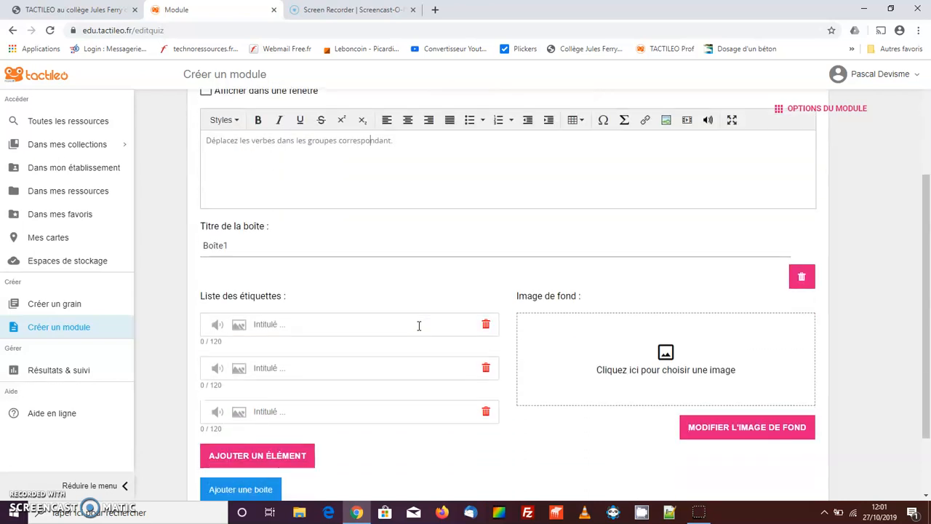
click(277, 235)
click(238, 188)
drag(239, 189, 198, 187)
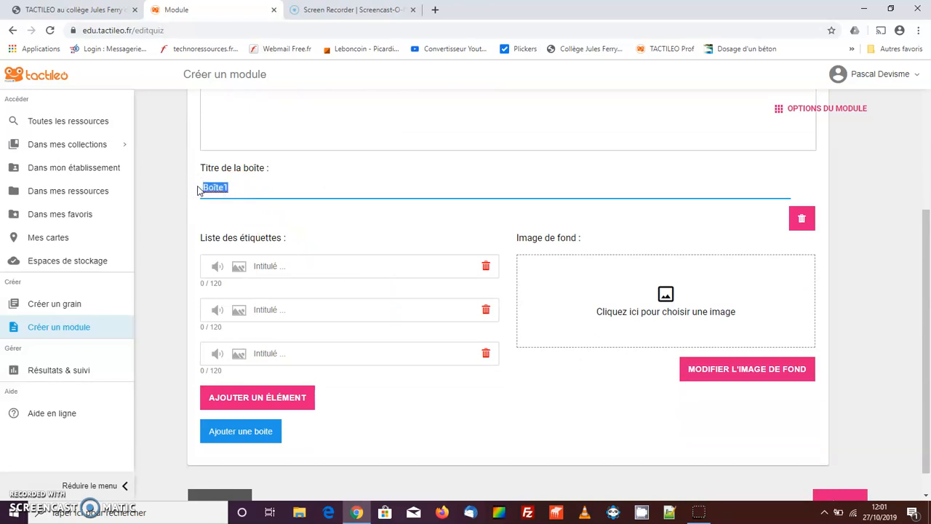
text(Verbes du premier groupe)
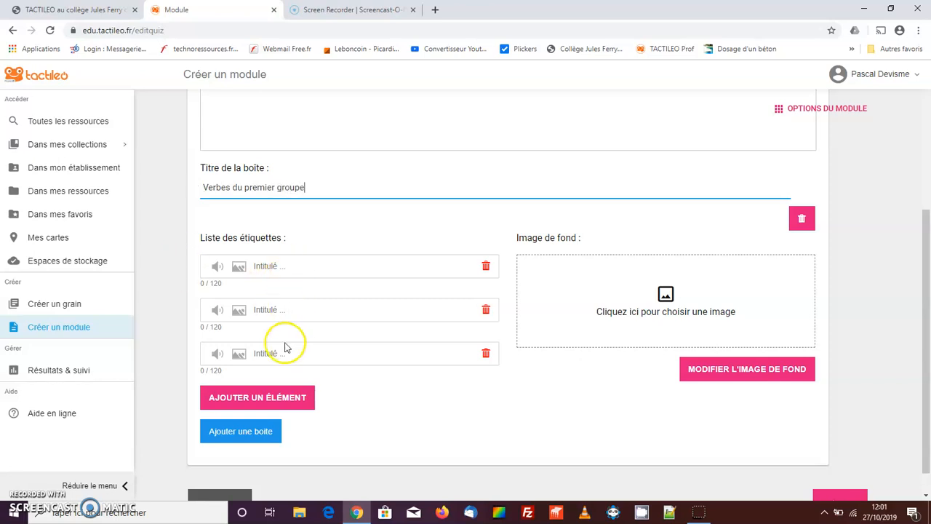
Add a second box titled "Verbes du deuxième groupe".
scroll(348, 418, down, 1)
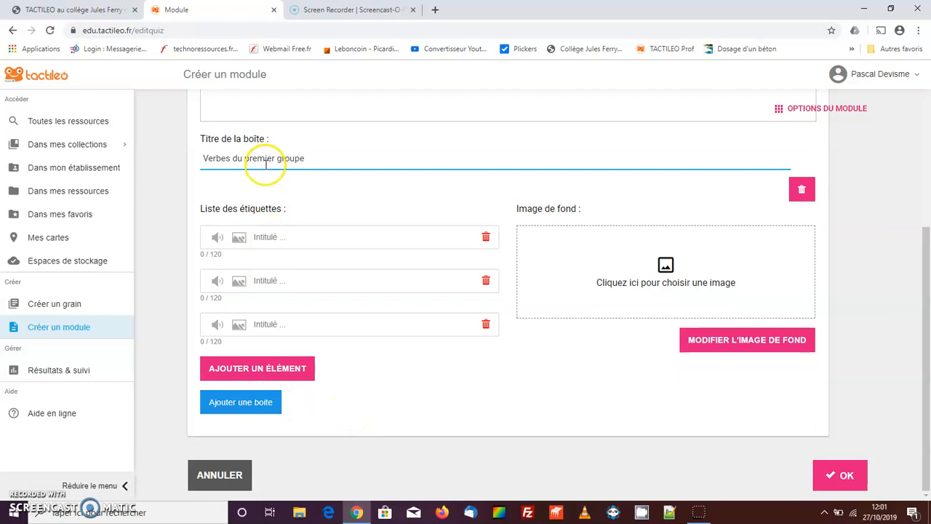
click(259, 405)
click(270, 409)
text(Verbes du deuxième gropp)
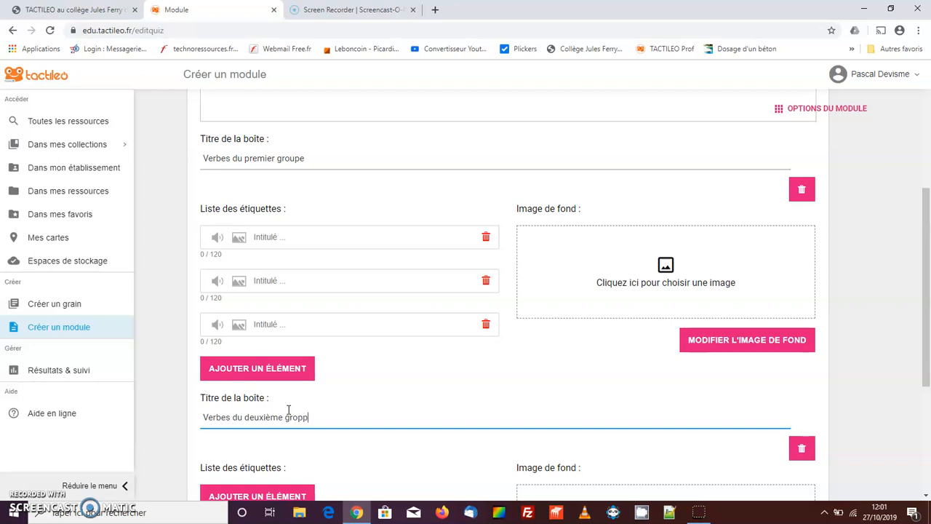
key(BackSpace)
text(upe)
Add a third box titled "Verbes du troisième groupe".
scroll(288, 410, down, 3)
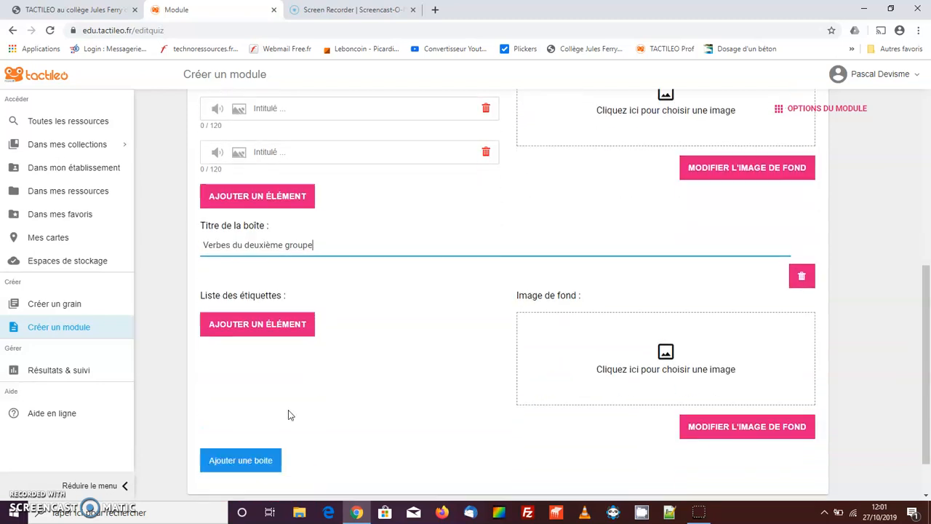
click(261, 402)
click(260, 417)
text(Verbes du)
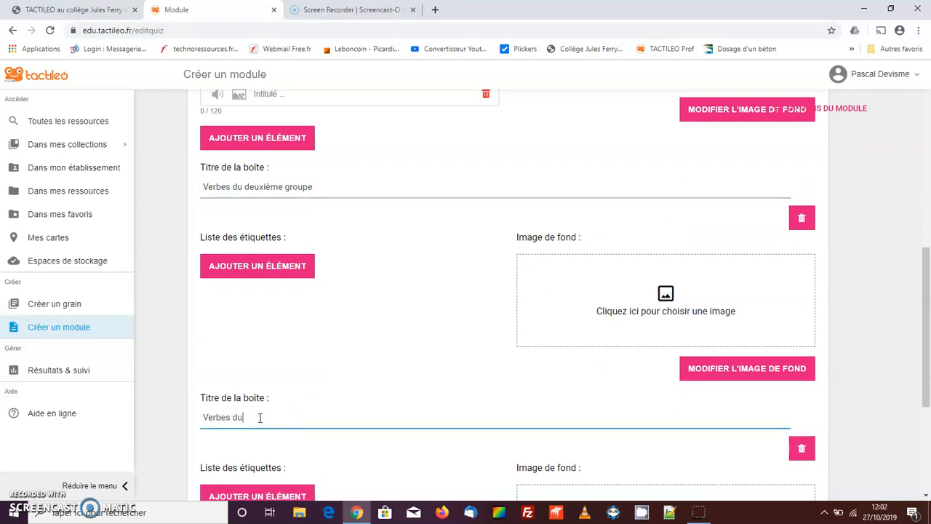
text( troisième groupe)
Fill the three labels of the "Verbes du premier groupe" box with Marcher, Manger and Chercher.
scroll(386, 374, up, 5)
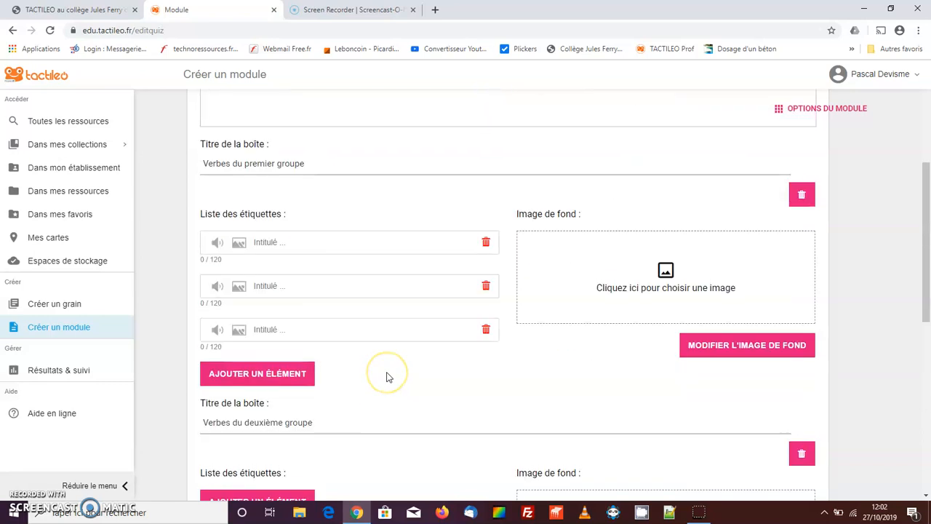
scroll(380, 356, down, 2)
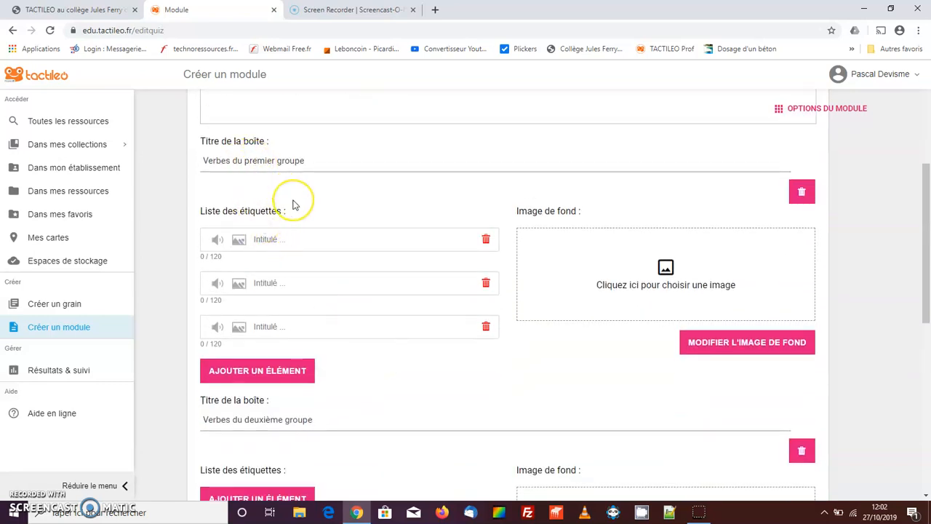
scroll(294, 205, down, 3)
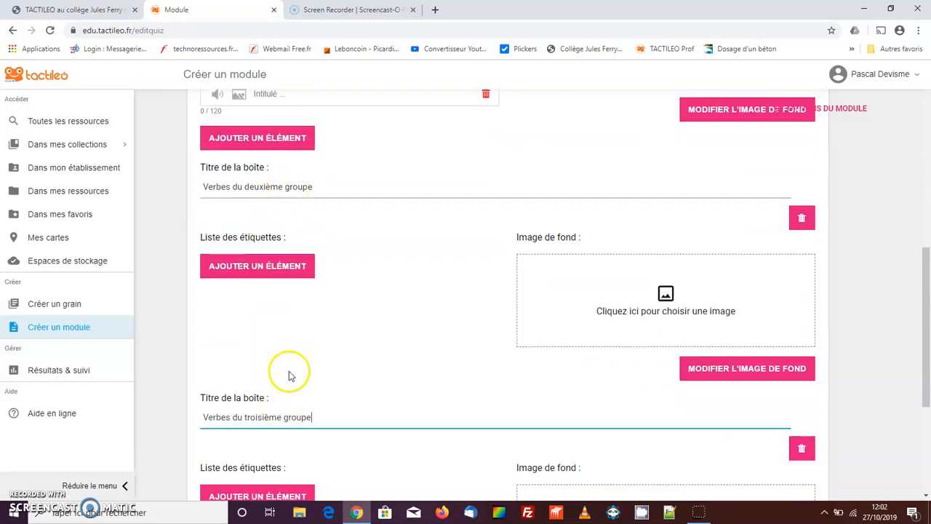
scroll(289, 371, up, 3)
scroll(296, 349, up, 1)
click(279, 294)
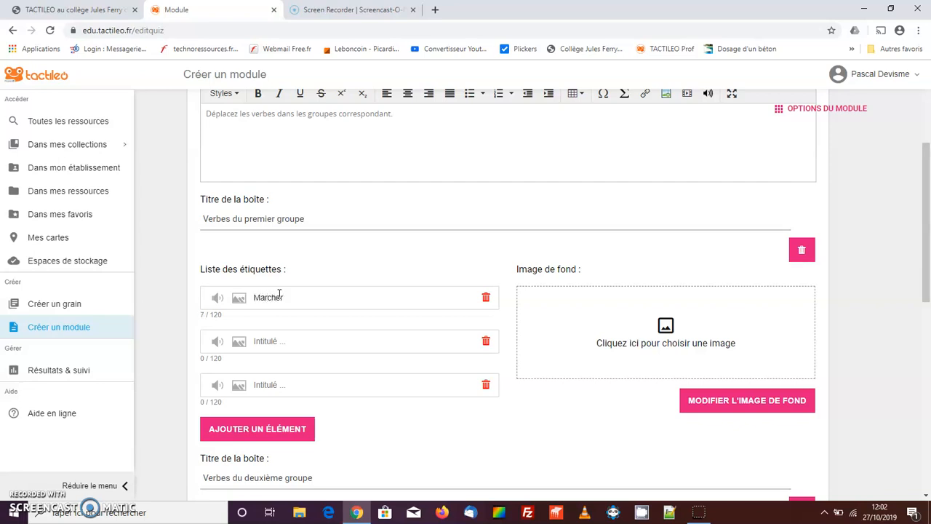
click(285, 340)
click(290, 384)
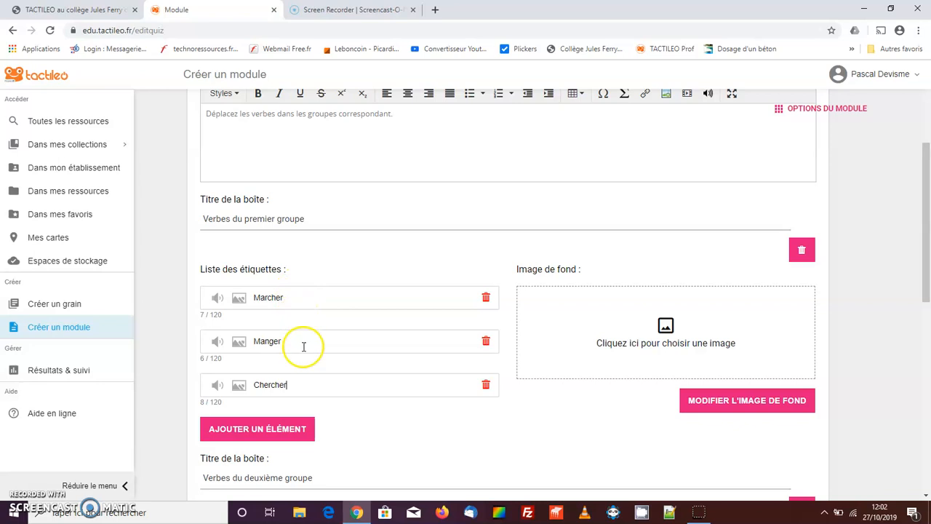
click(283, 430)
click(309, 426)
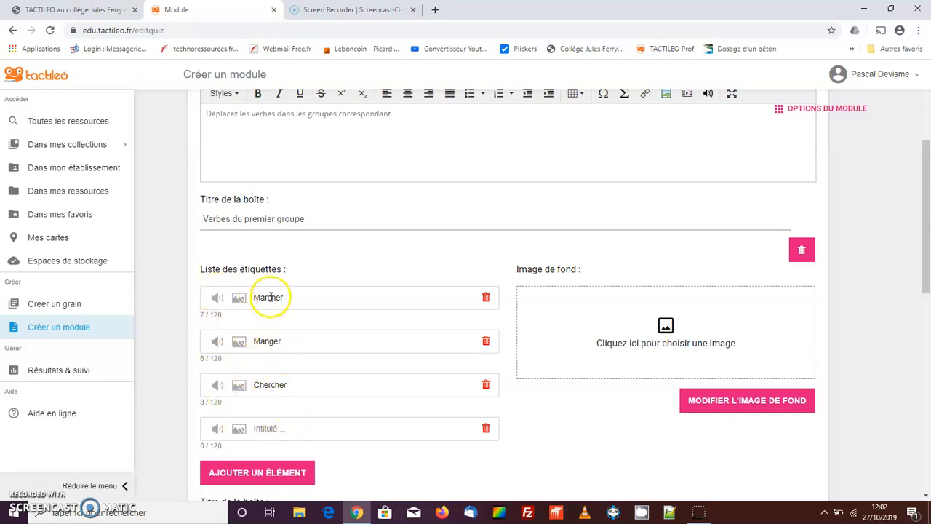
click(486, 428)
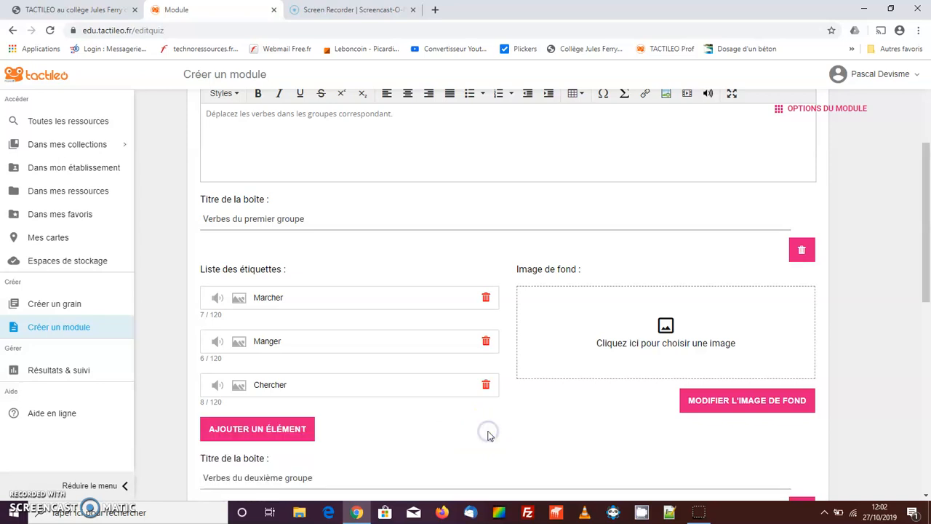
triple_click(280, 219)
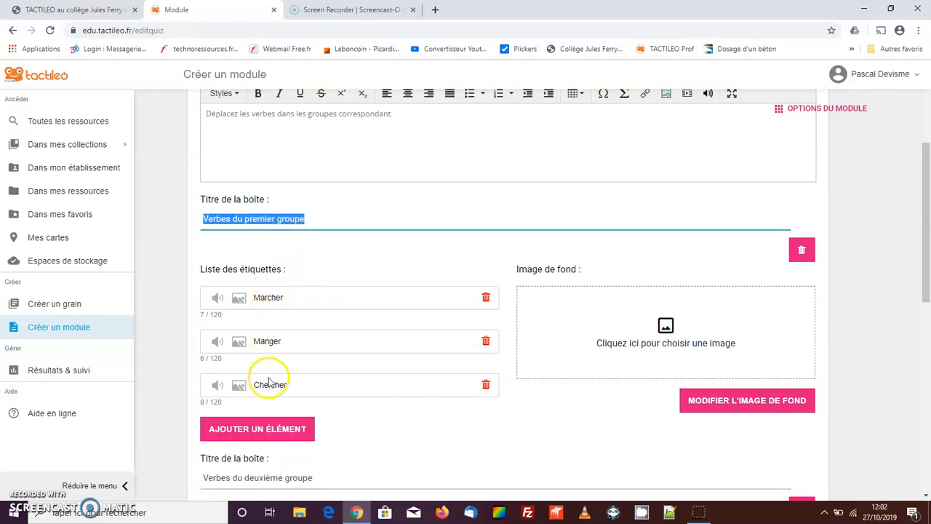
Add the labels Finir and Grandir to the "Verbes du deuxième groupe" box.
scroll(339, 374, down, 2)
scroll(339, 377, down, 2)
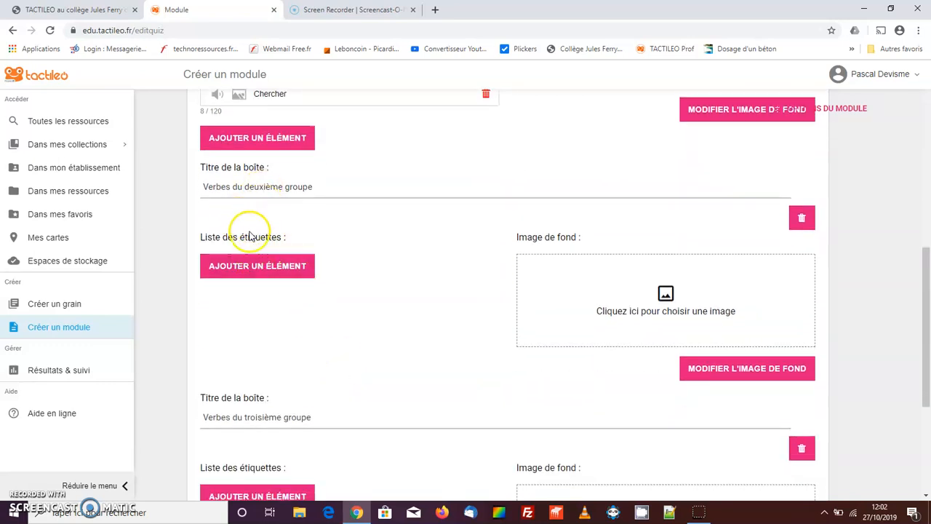
click(250, 266)
click(277, 266)
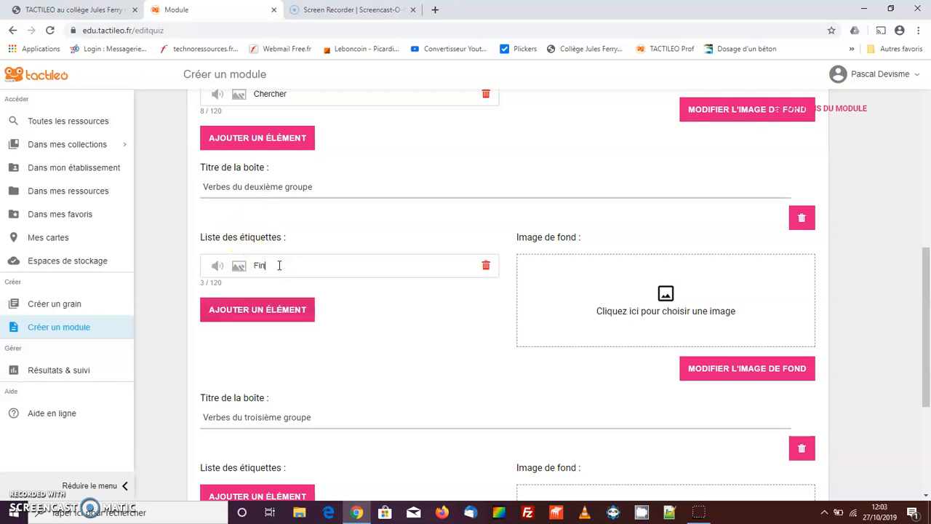
click(270, 310)
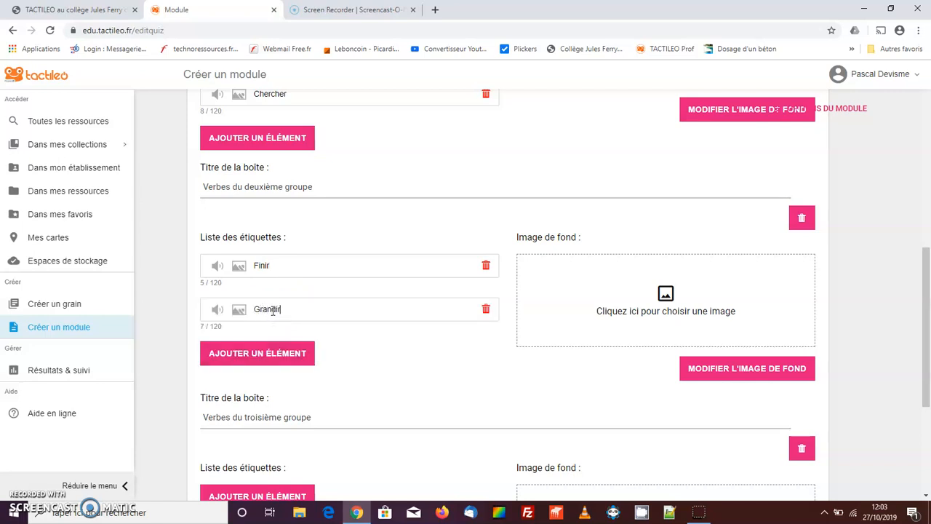
Add the label Vomir to the "Verbes du deuxième groupe" box.
click(289, 356)
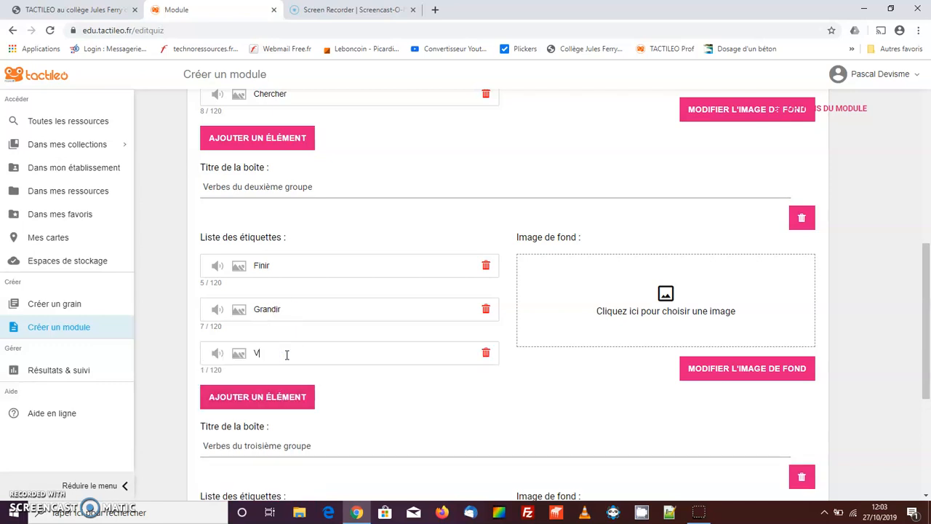
scroll(339, 360, down, 1)
scroll(339, 360, up, 1)
click(283, 187)
triple_click(282, 188)
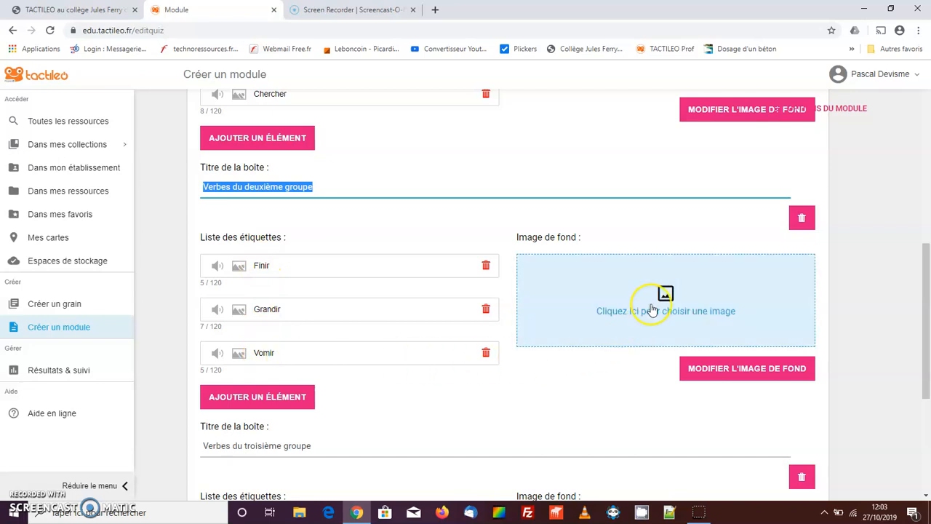
Add the labels Sortir, Boire and Savoir to the "Verbes du troisième groupe" box.
scroll(338, 307, down, 2)
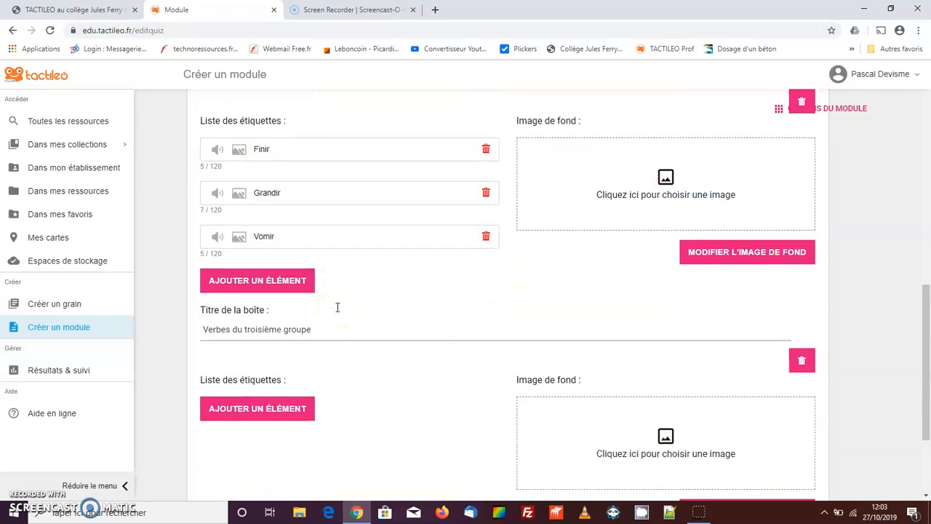
scroll(337, 311, down, 2)
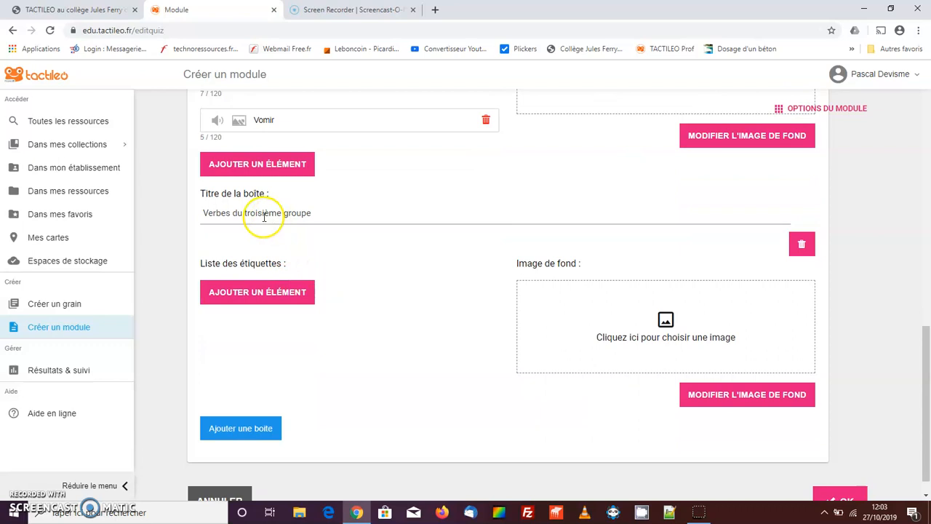
click(258, 293)
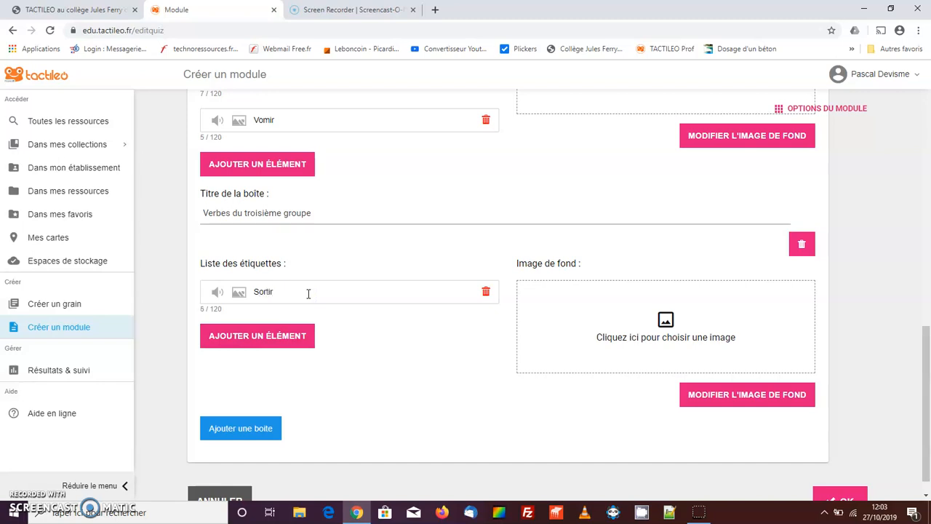
click(275, 340)
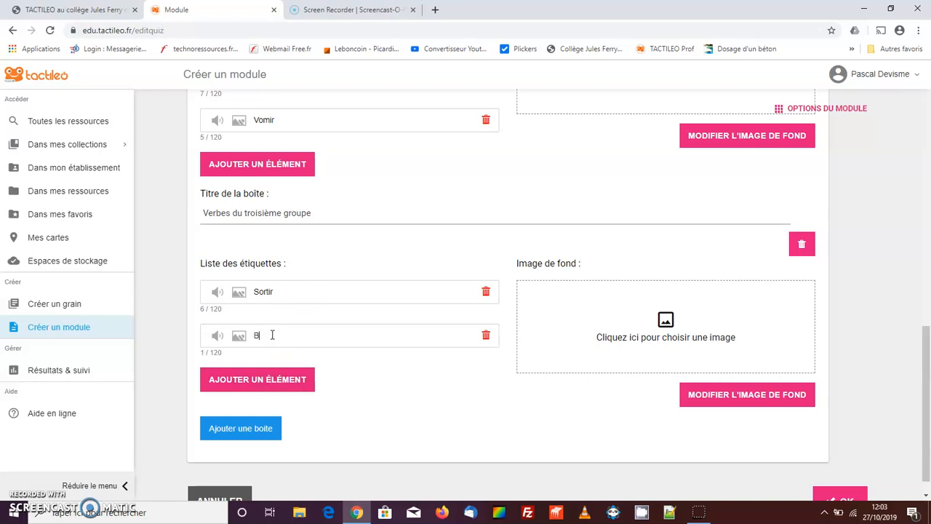
text(Boire)
click(271, 380)
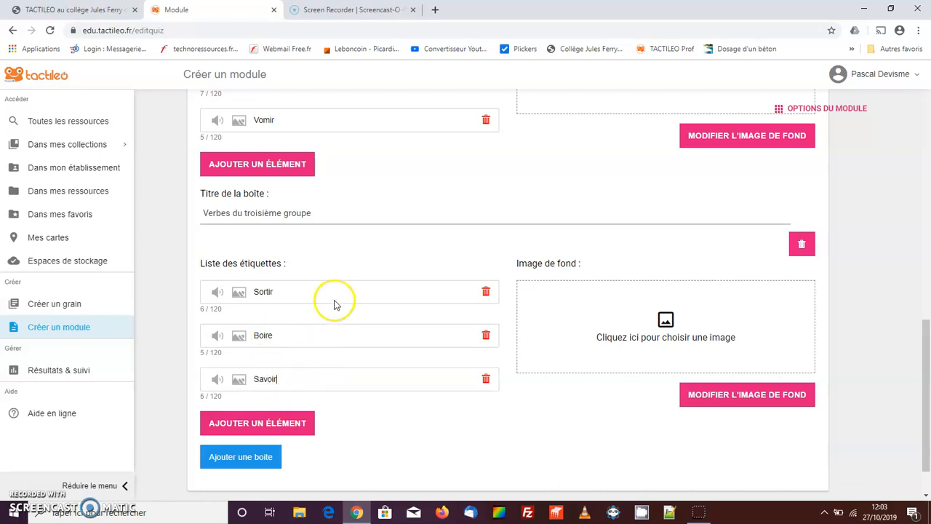
Review the titles and labels of all three boxes and validate the grouping exercise.
scroll(333, 303, up, 6)
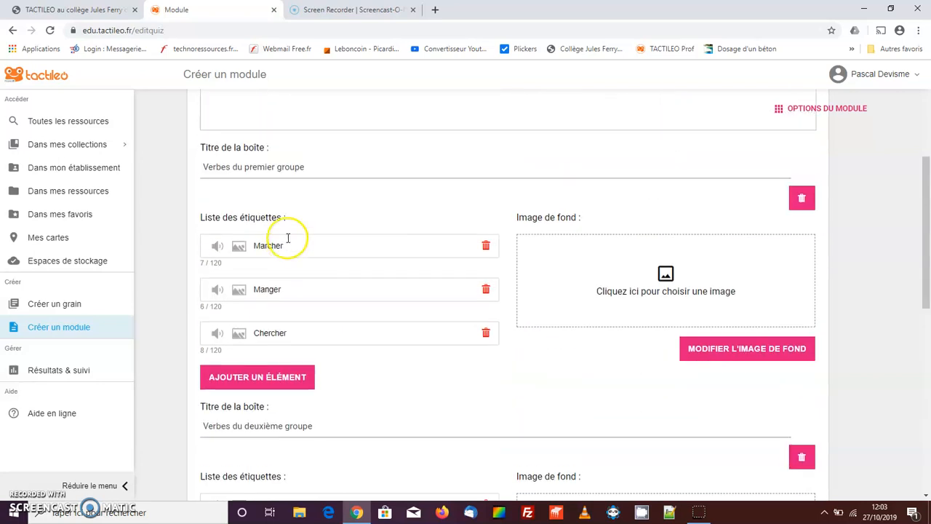
scroll(287, 240, up, 2)
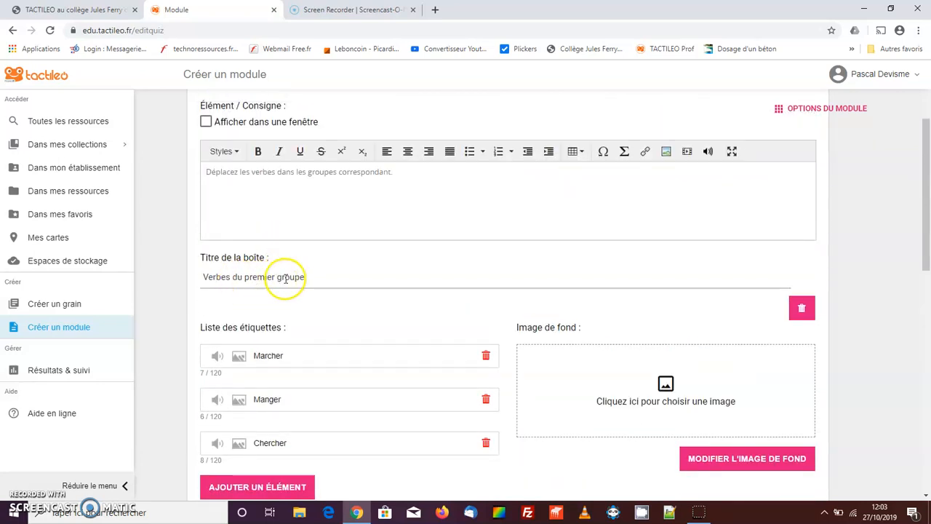
scroll(297, 425, down, 4)
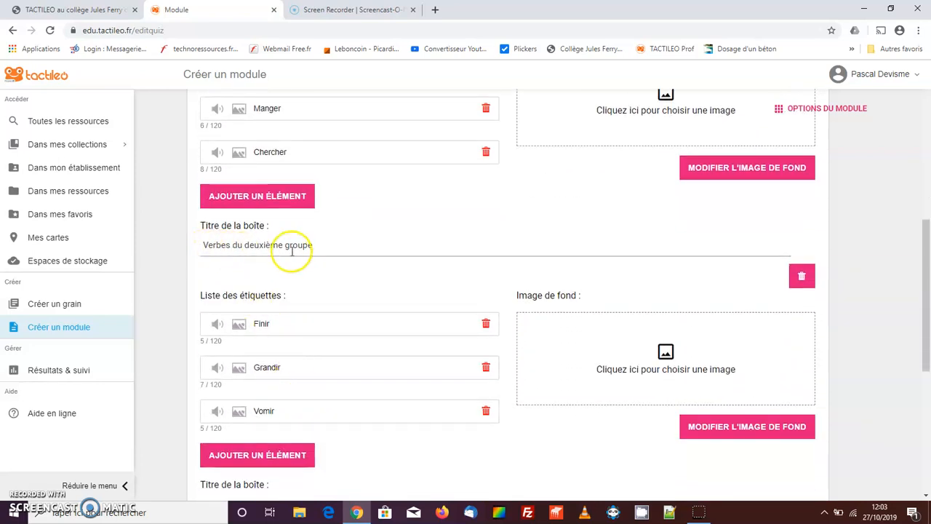
scroll(311, 409, down, 4)
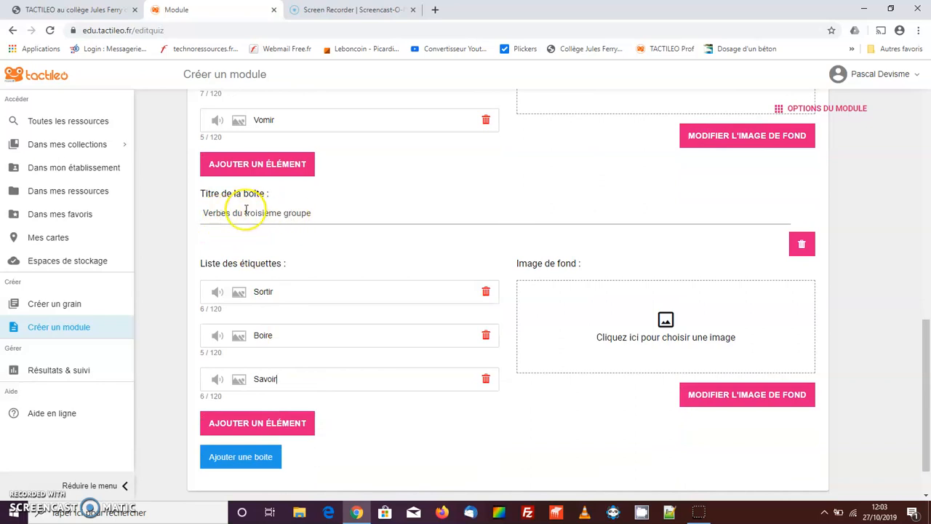
click(292, 372)
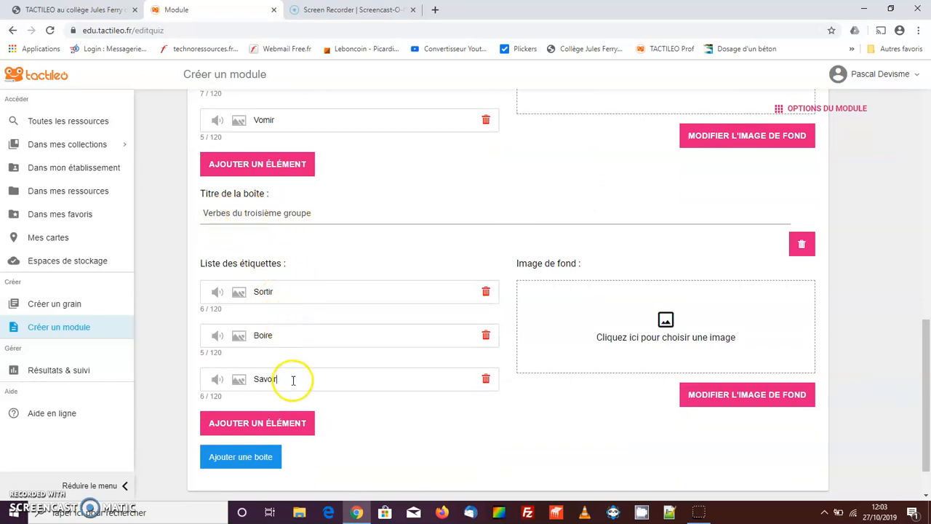
scroll(414, 415, down, 1)
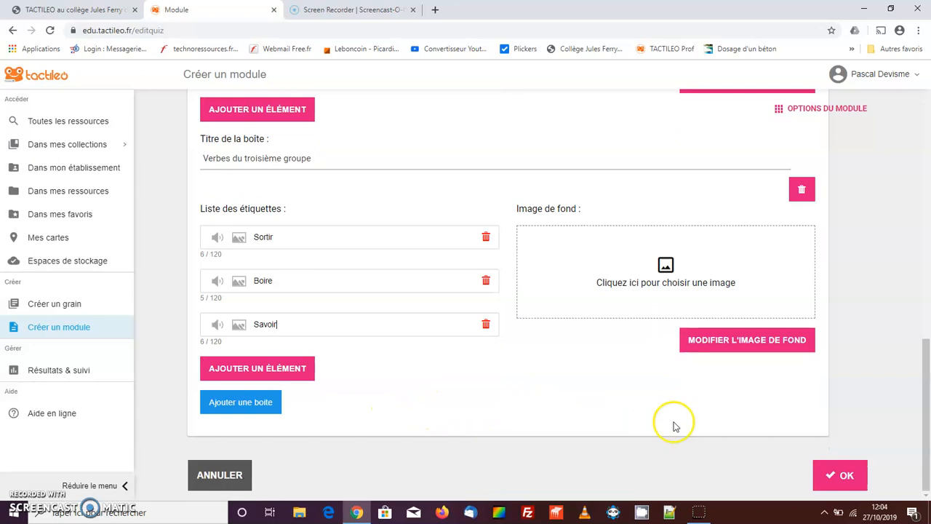
click(834, 476)
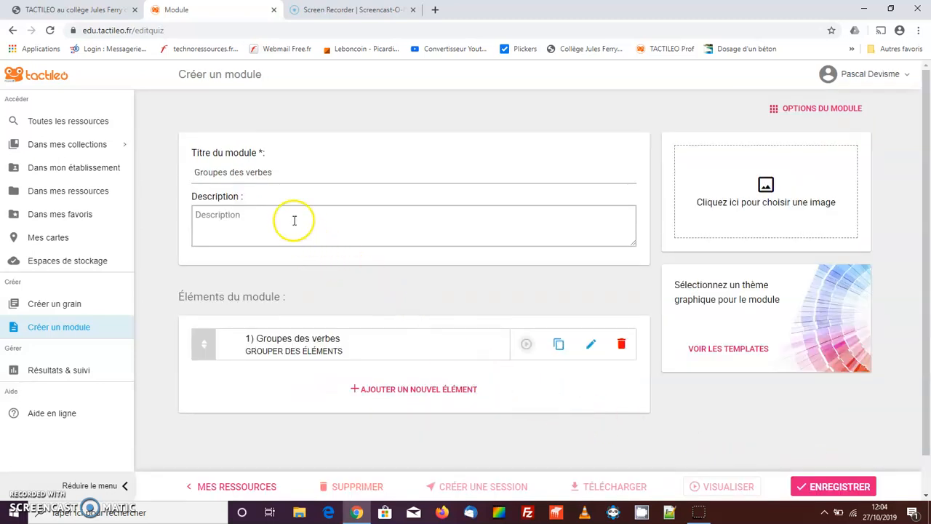
Save the module "Groupes des verbes".
click(276, 173)
drag(276, 173, 174, 172)
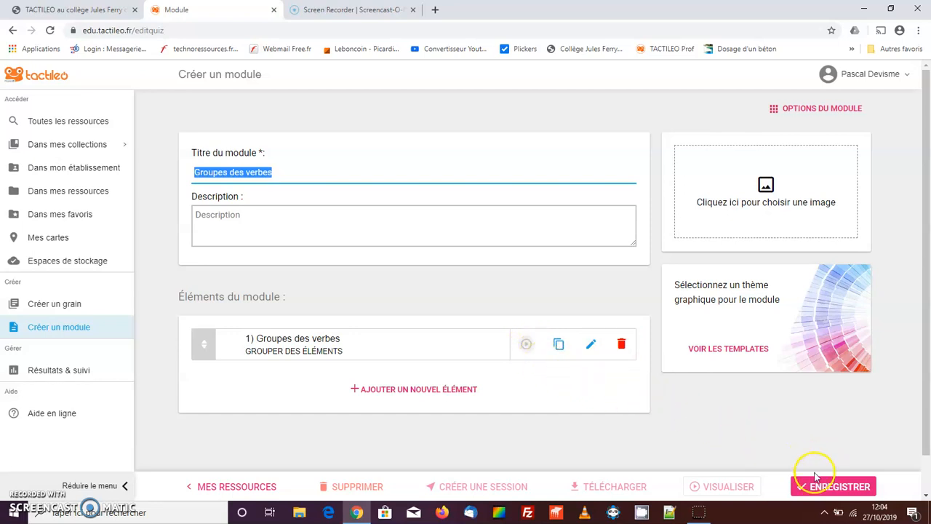
click(828, 491)
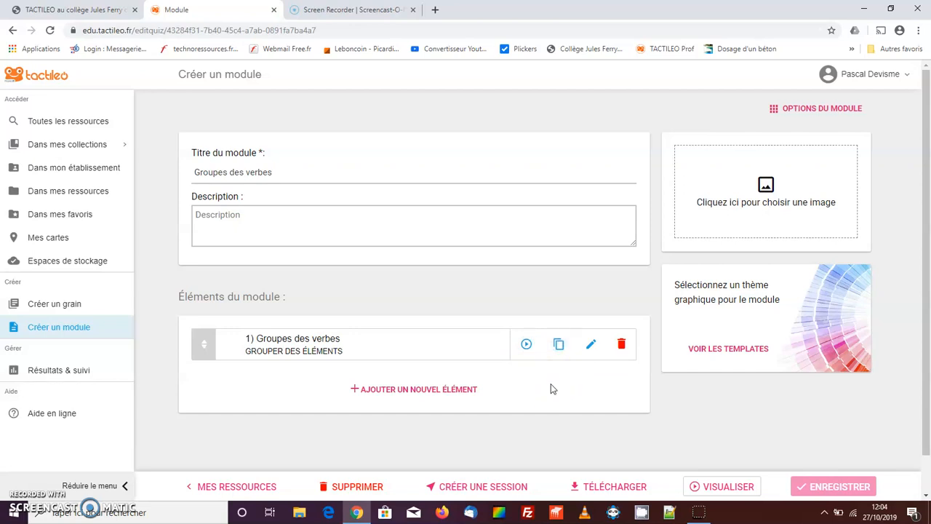
click(558, 344)
Set the grouping exercise's score to 9 points in the module's Barème, save it and return to the module overview.
click(804, 117)
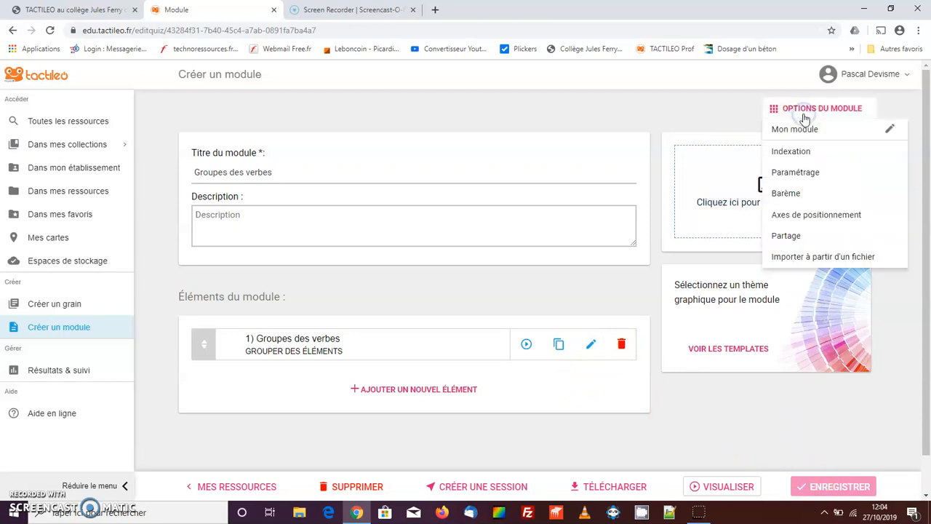
click(800, 195)
click(206, 230)
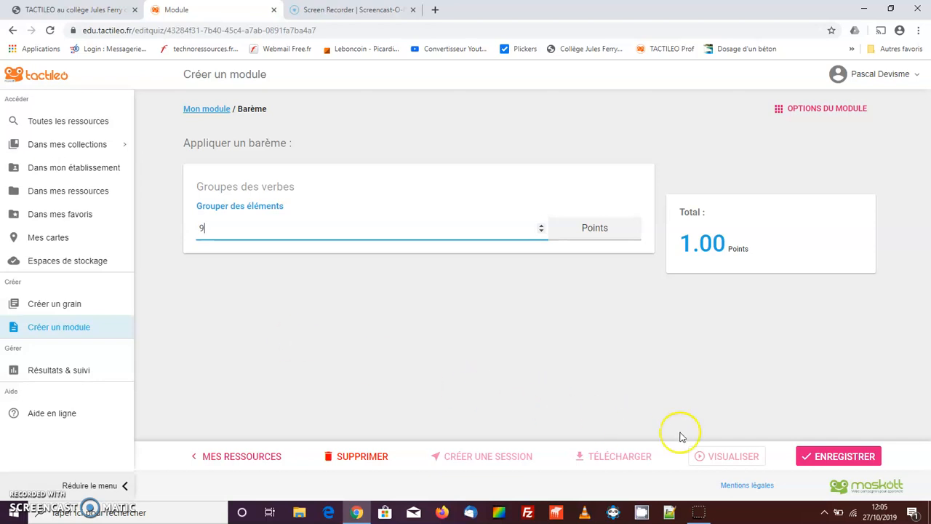
click(842, 456)
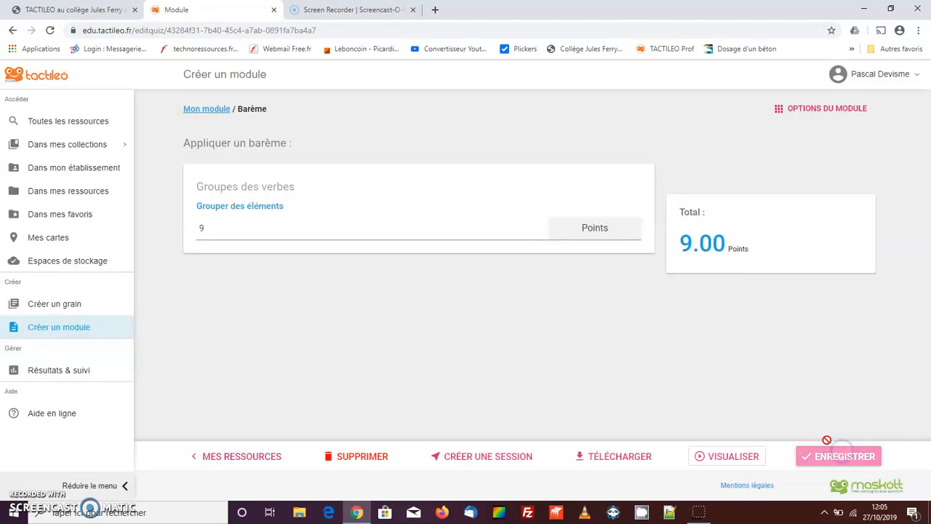
click(213, 116)
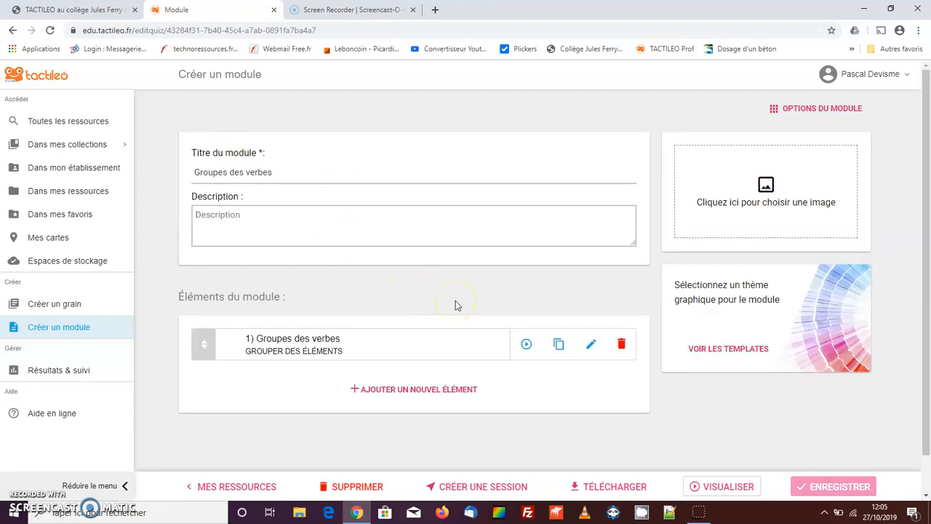
Go to the personal resources and look through the module list for "Groupes des verbes".
drag(281, 172, 188, 172)
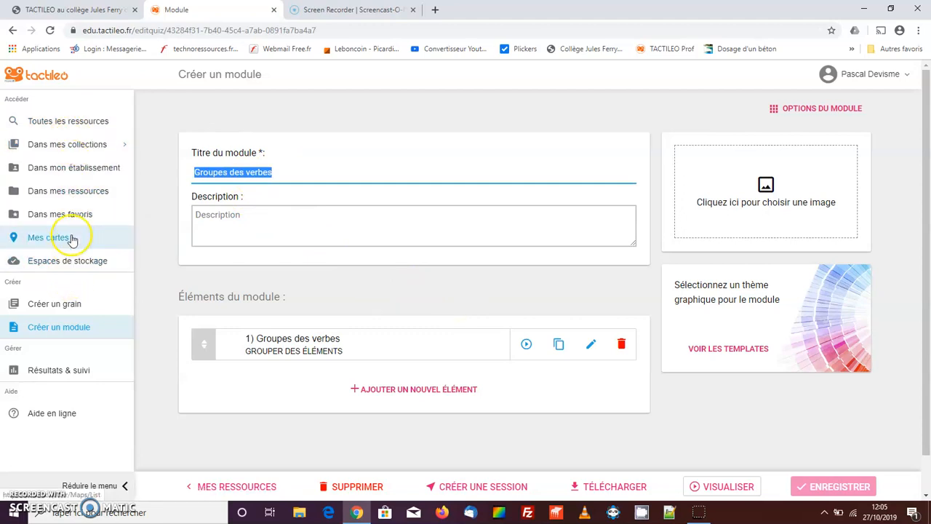
click(68, 191)
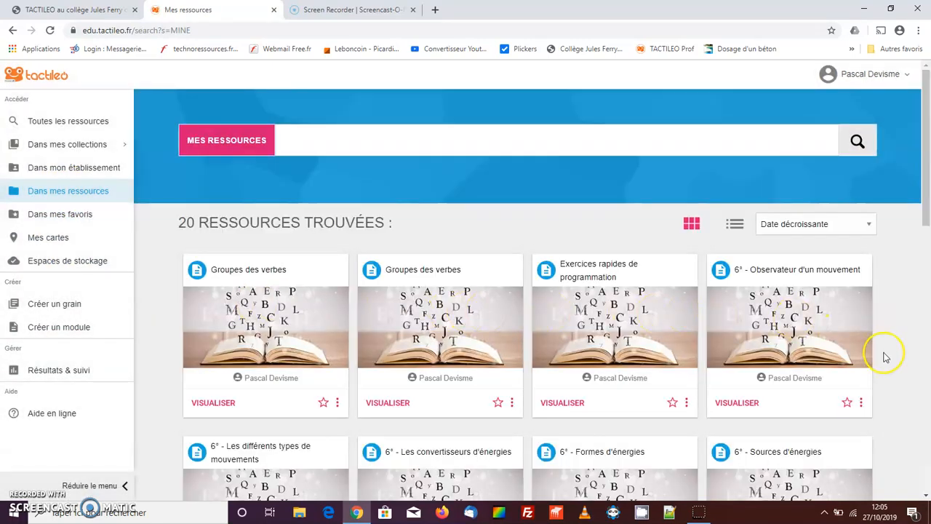
scroll(887, 357, down, 3)
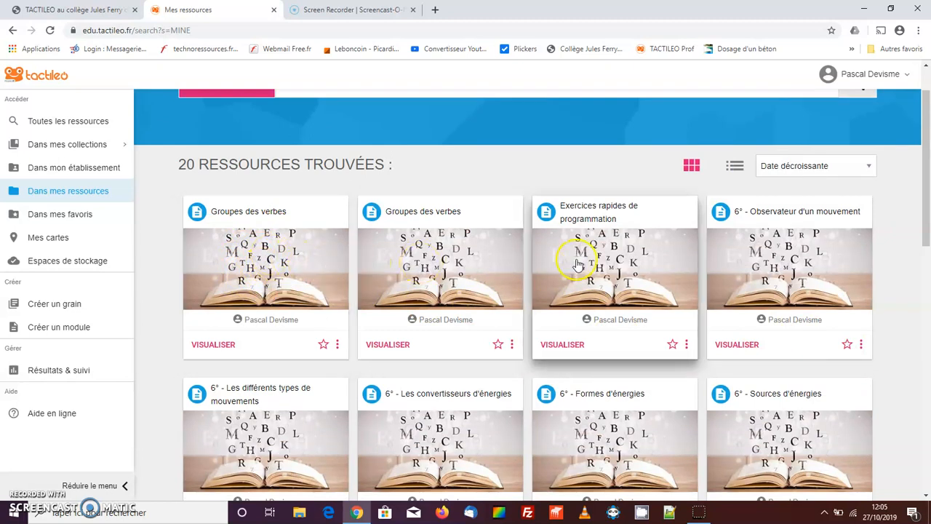
scroll(899, 374, down, 3)
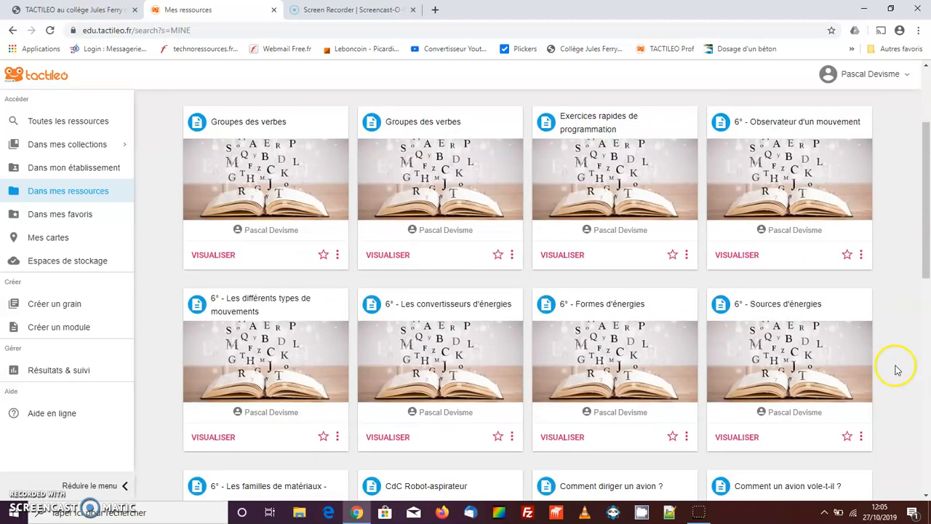
scroll(407, 396, down, 2)
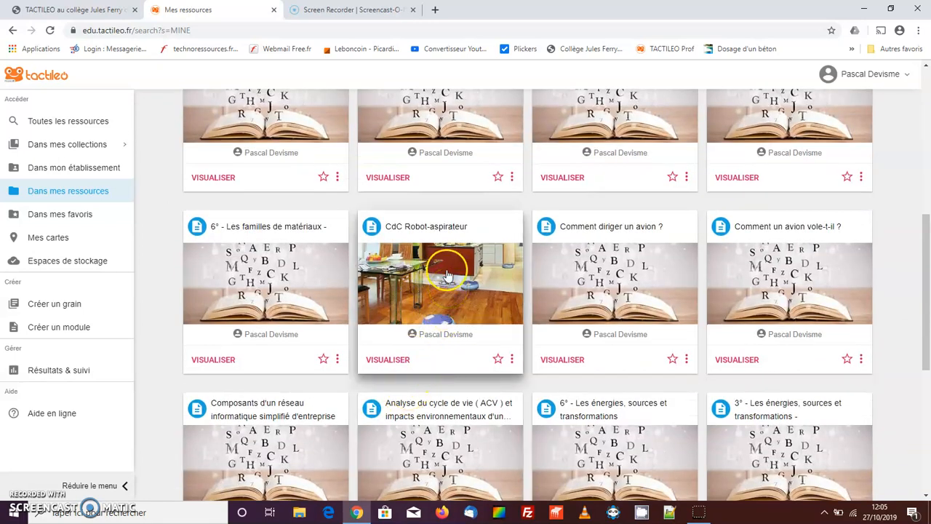
scroll(440, 283, down, 4)
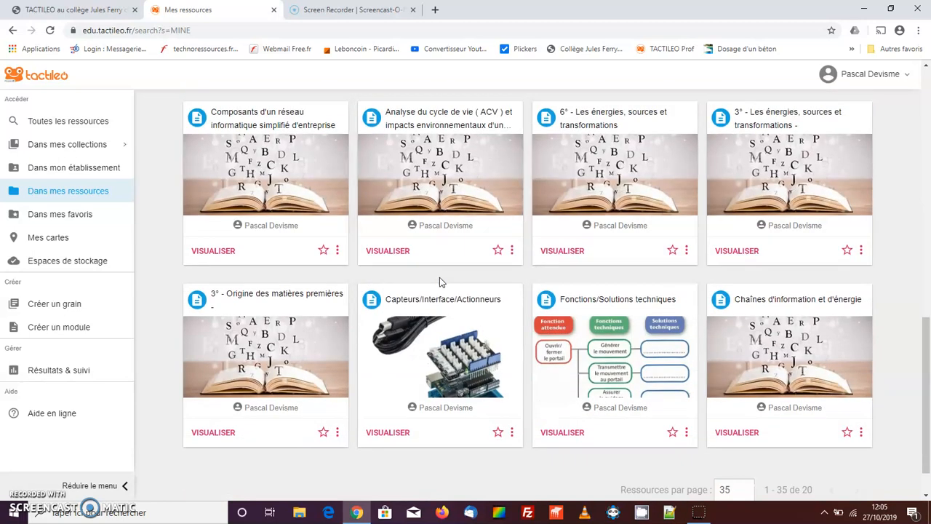
scroll(439, 282, up, 9)
scroll(439, 282, up, 1)
scroll(265, 283, down, 1)
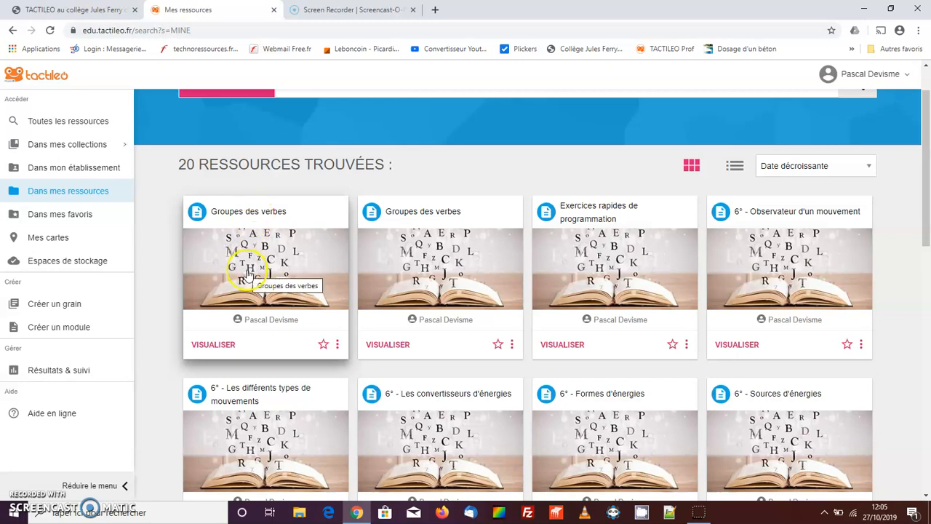
Open the first "Groupes des verbes" module in the editor, then return to the personal resources and view its details.
click(251, 273)
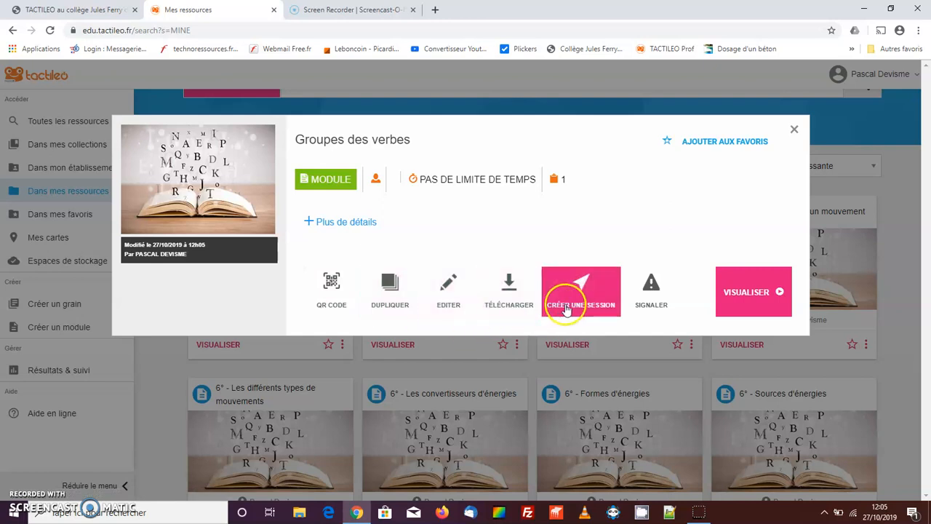
click(449, 304)
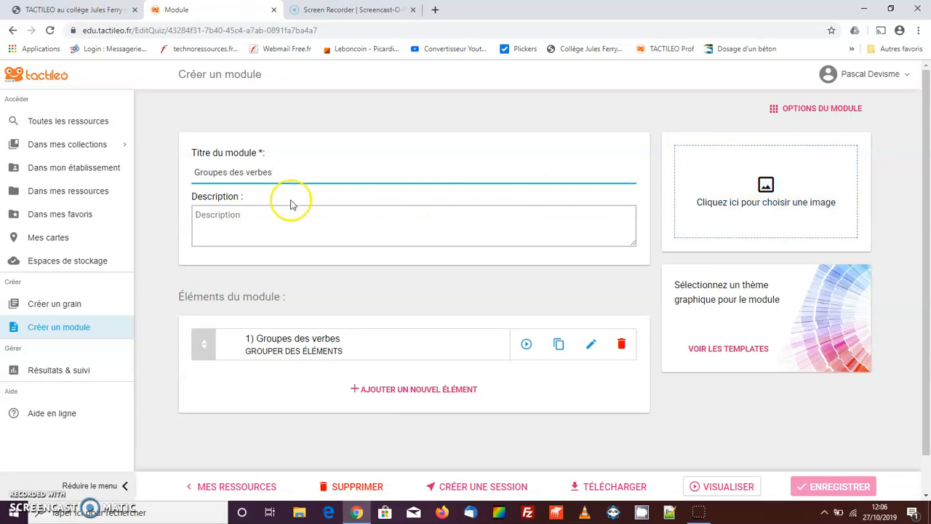
click(79, 194)
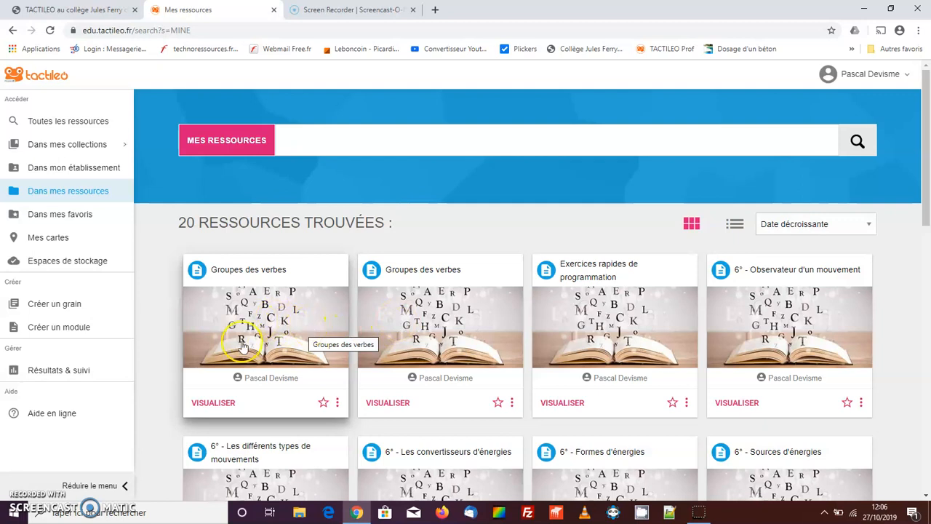
click(273, 328)
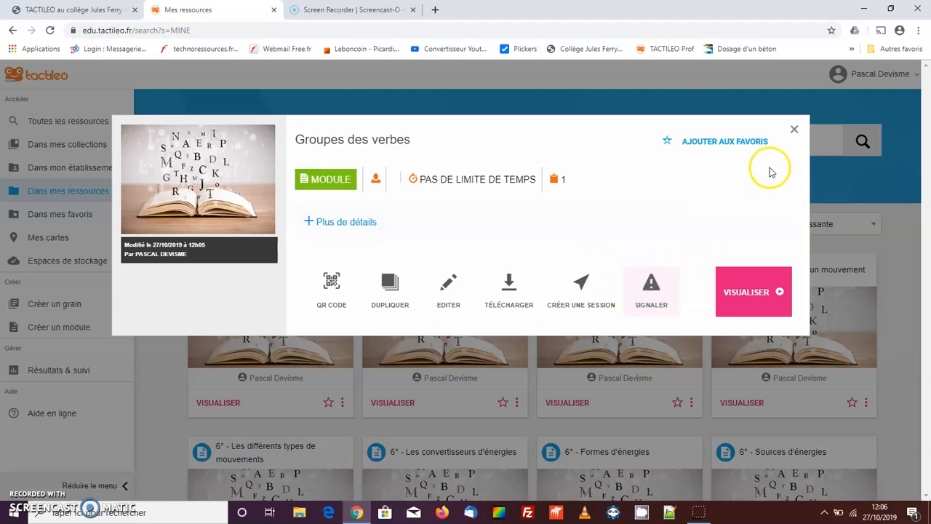
click(795, 130)
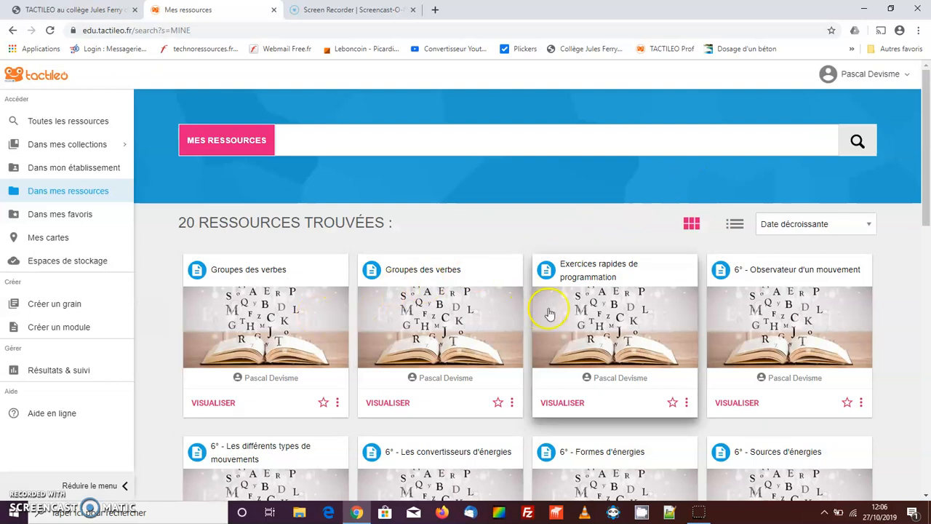
Start creating a session from the first "Groupes des verbes" module and title it "Groupes des verbes 6°1".
click(279, 329)
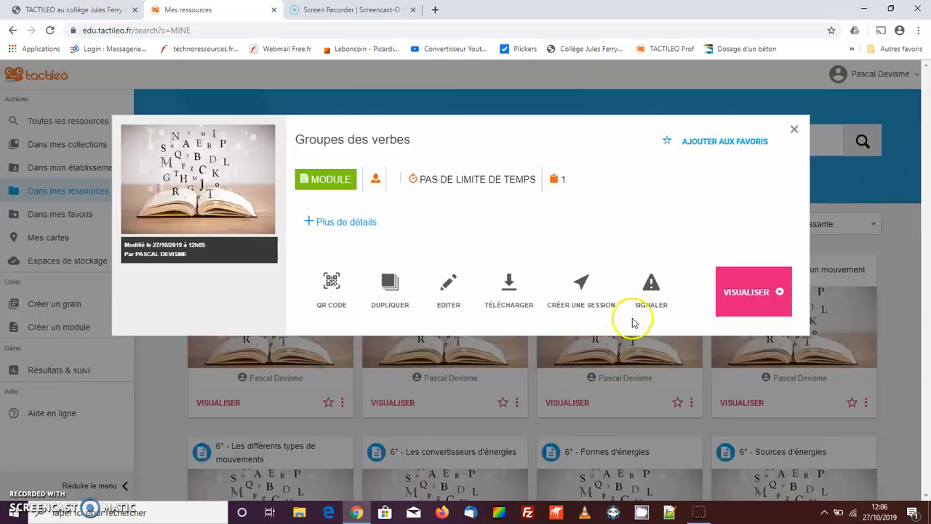
click(584, 282)
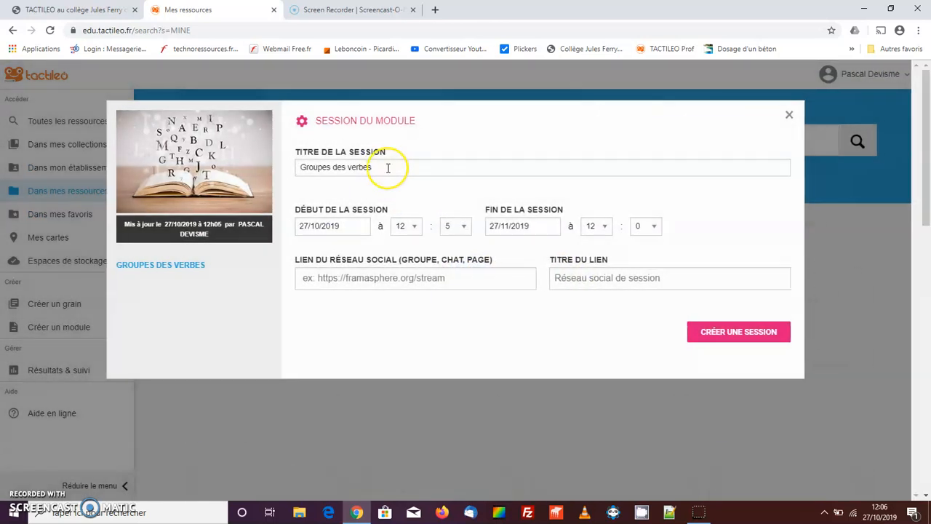
click(388, 168)
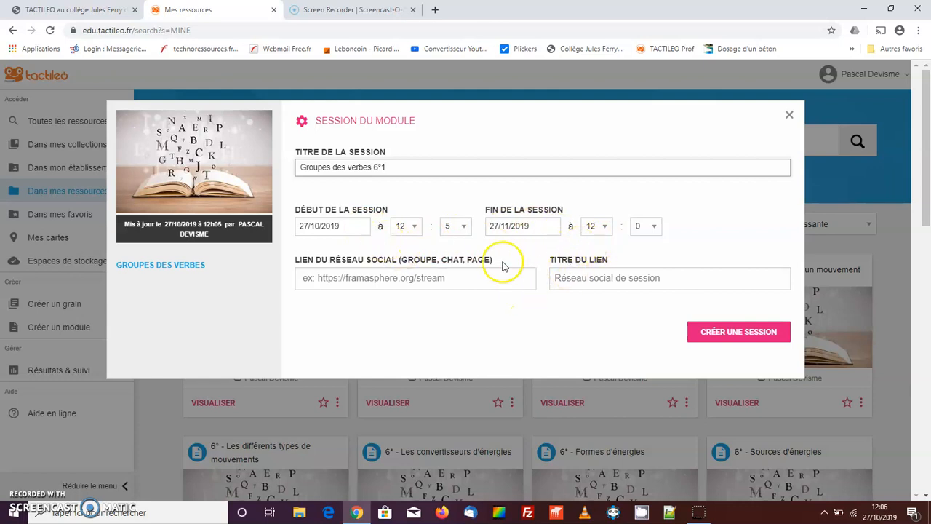
Create the "Groupes des verbes 6°1" session, and create a second session titled "Groupes des verbes 6°2" from the same module in the personal resources.
click(722, 334)
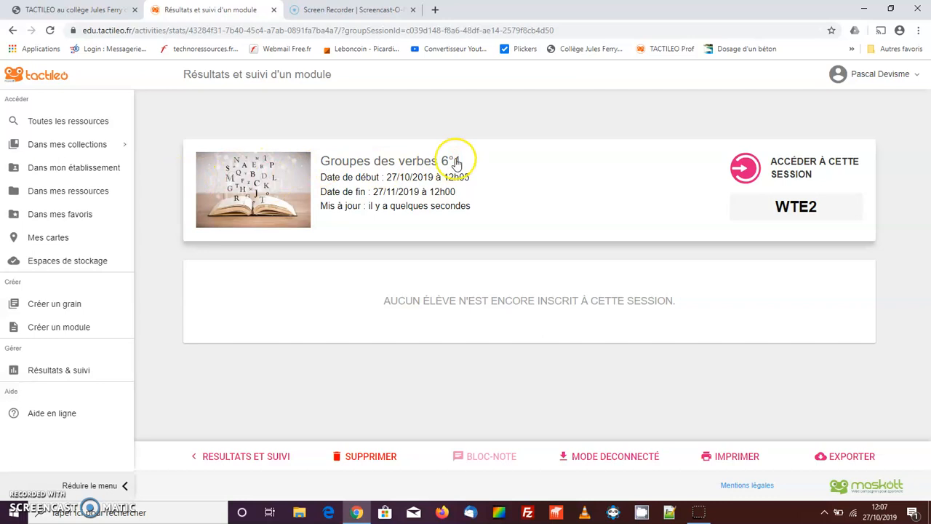
click(76, 192)
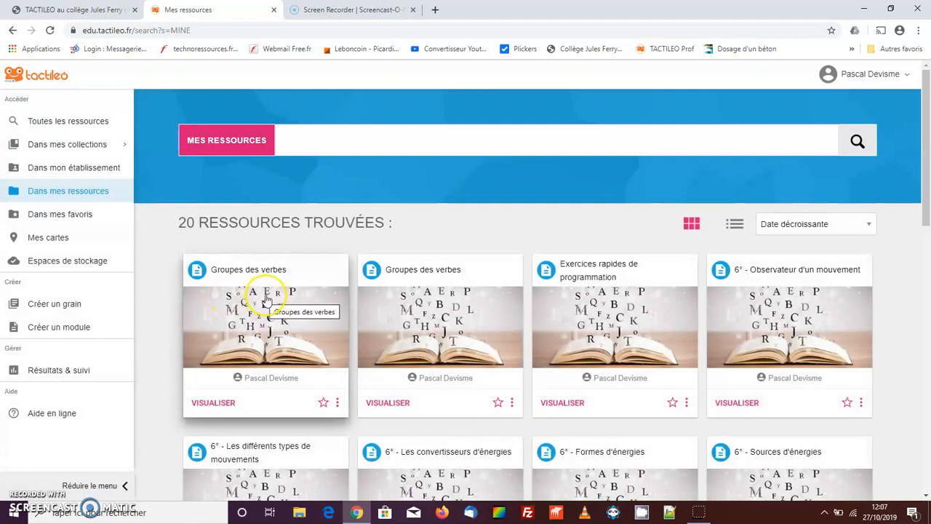
click(256, 305)
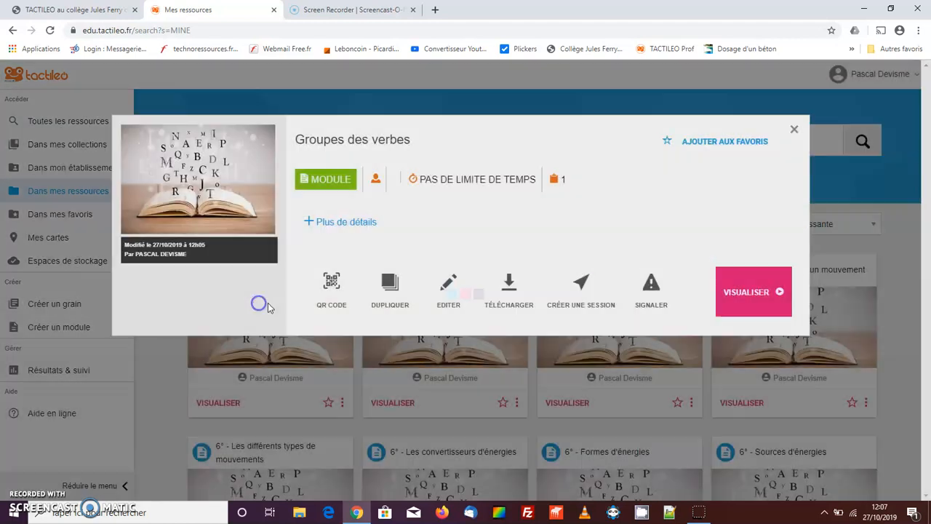
click(581, 294)
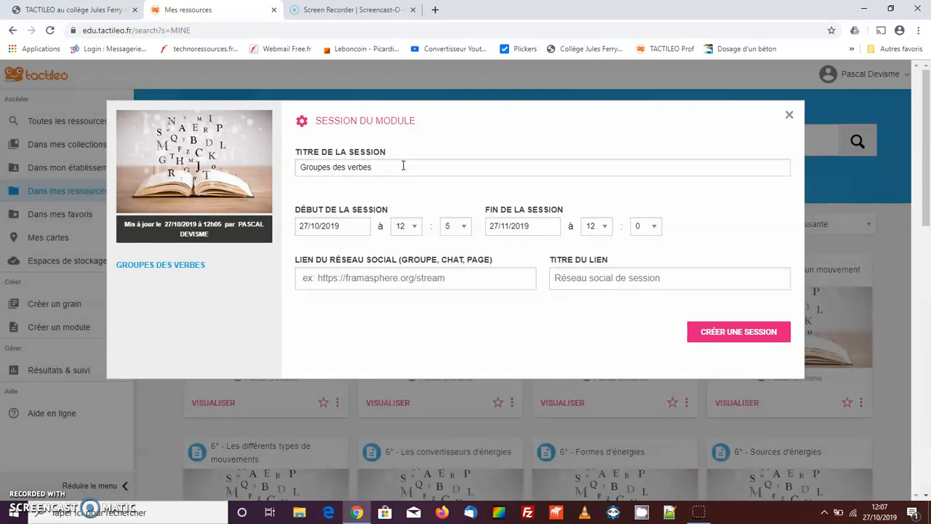
click(403, 166)
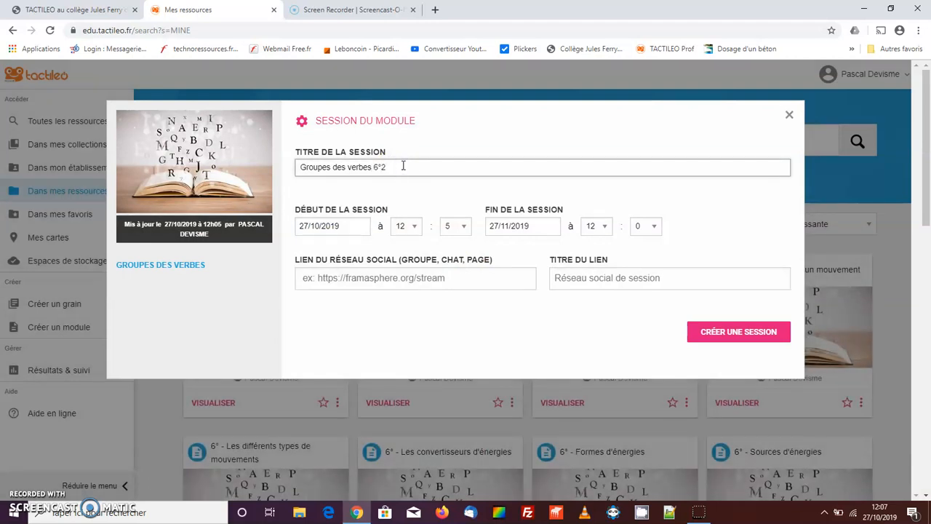
click(706, 336)
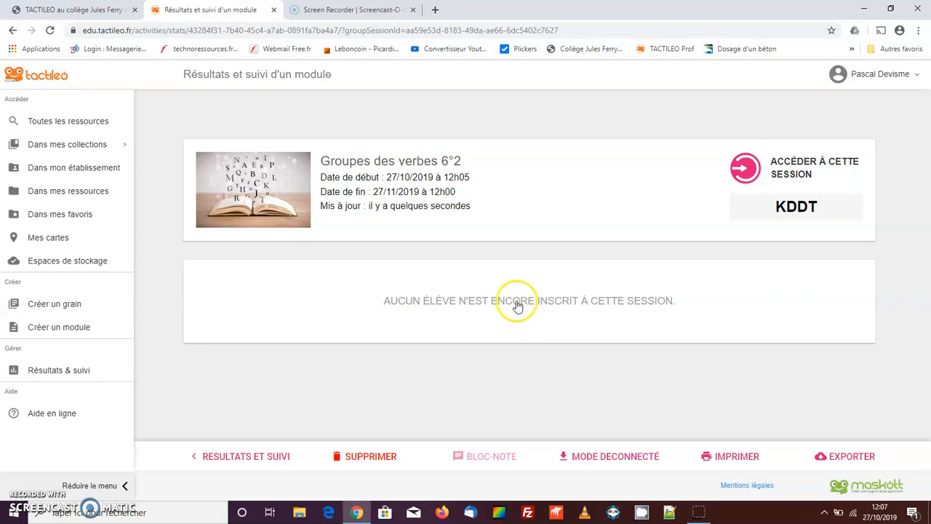
View the results and tracking pages of the "Groupes des verbes 6°1" and "Groupes des verbes 6°2" sessions in turn and return to the home page.
click(75, 370)
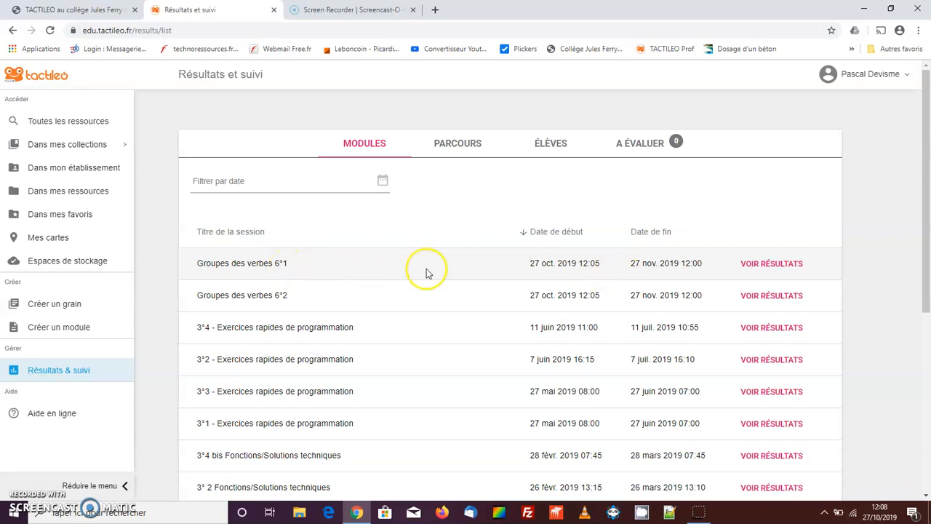
click(758, 270)
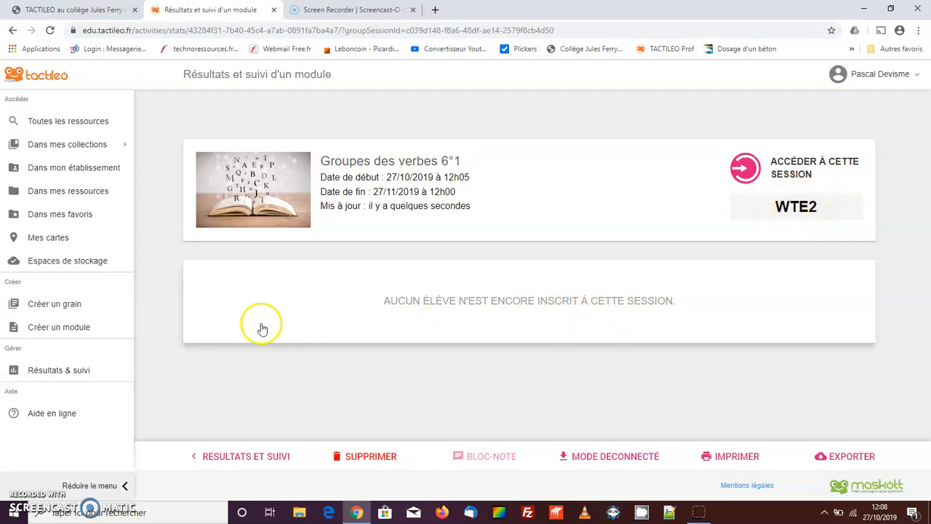
click(58, 370)
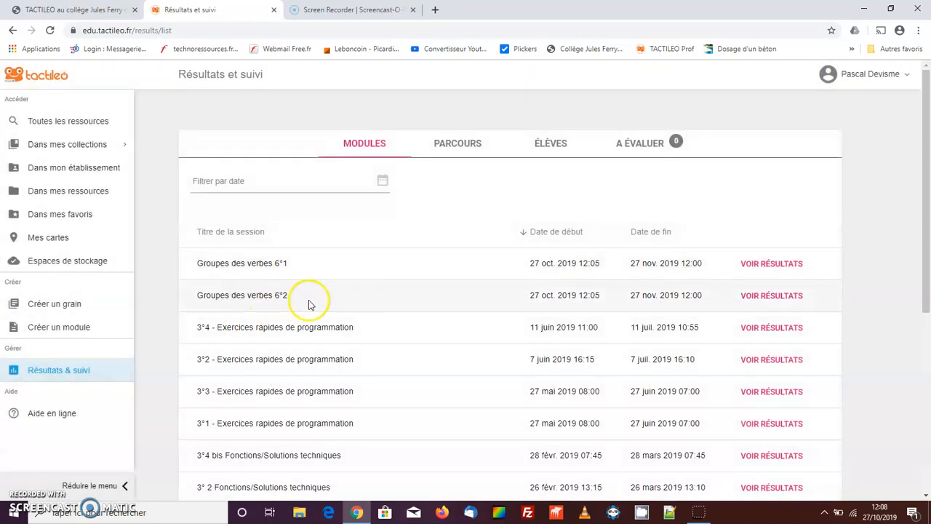
click(768, 296)
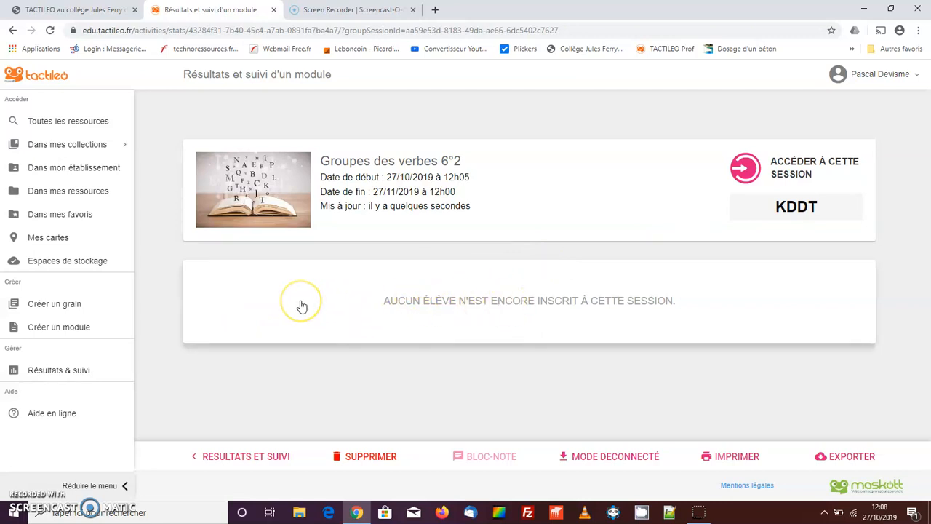
click(56, 76)
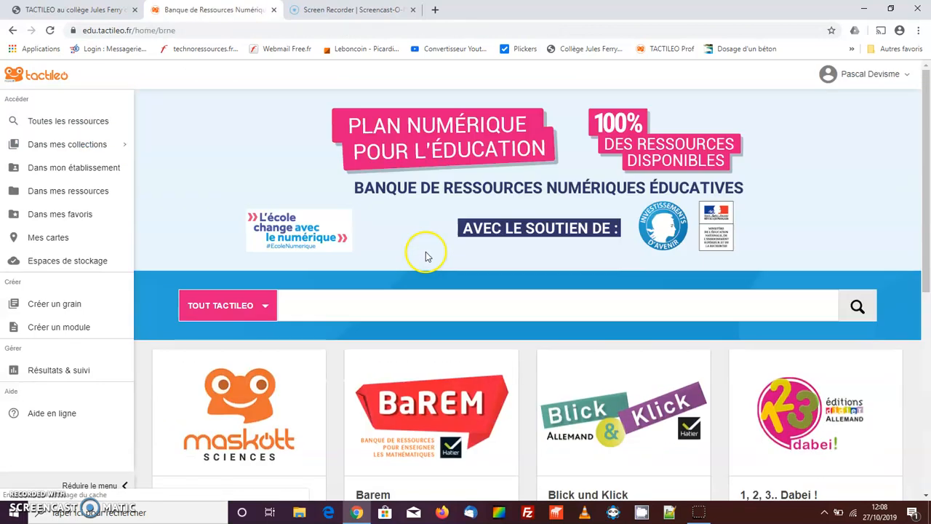